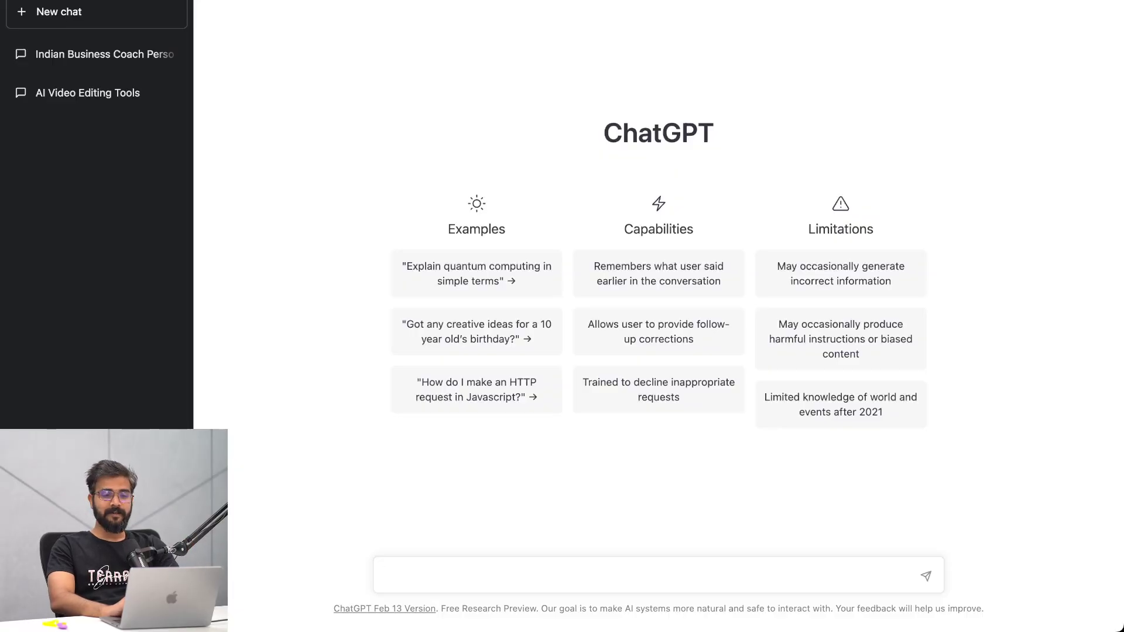
In a new tab, search Google for 'chrome extensions' and open the Chrome Web Store result
key(super+t)
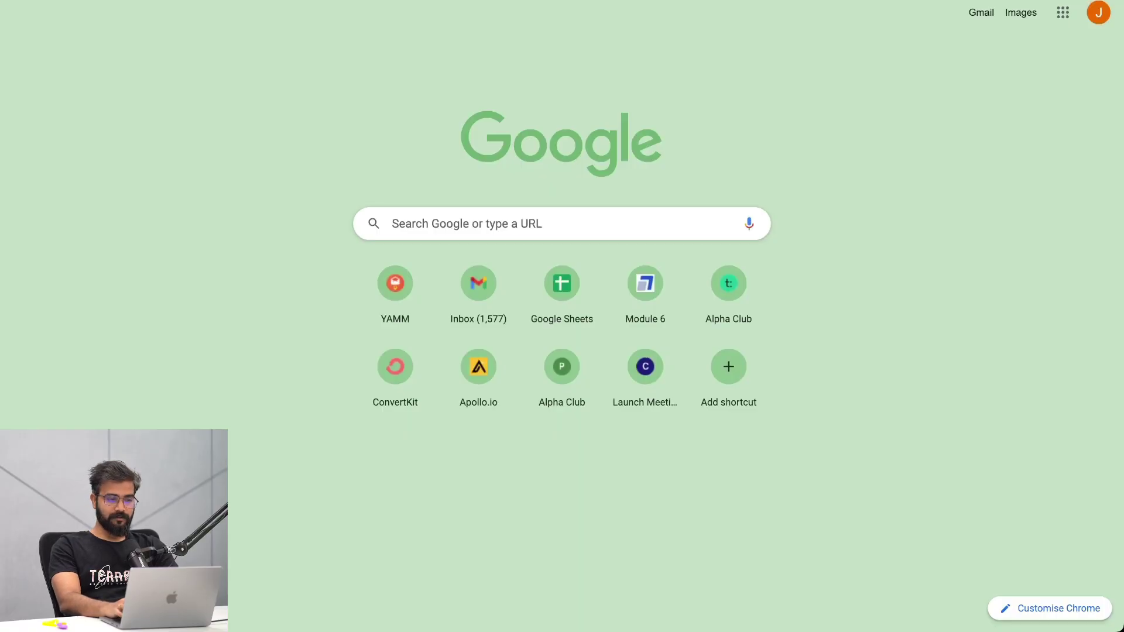
key(Return)
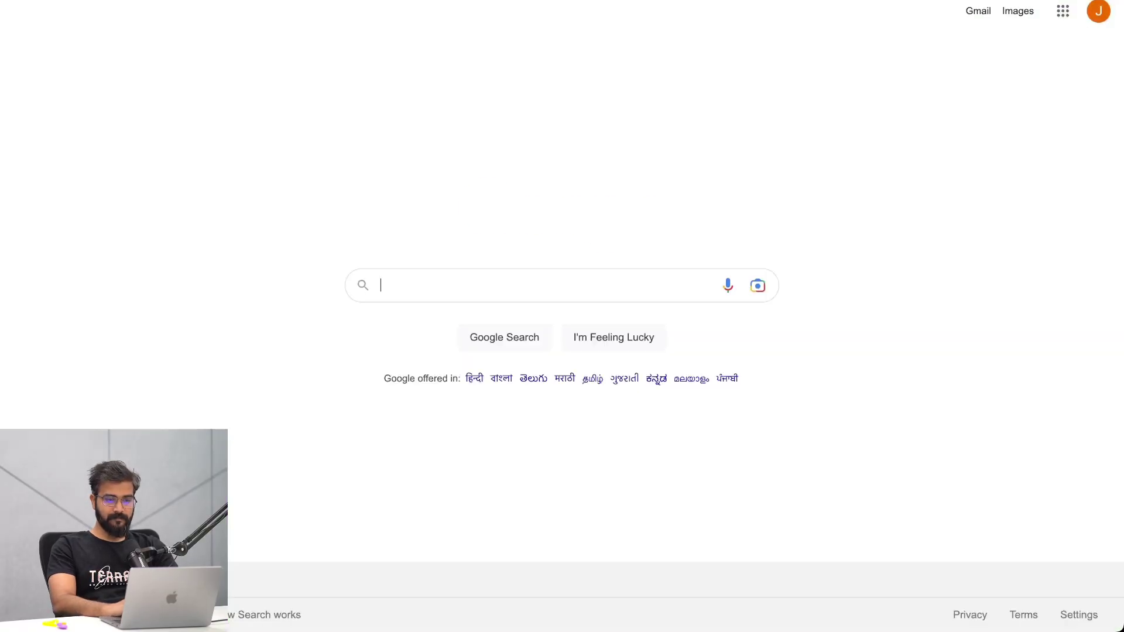
text(chrome e)
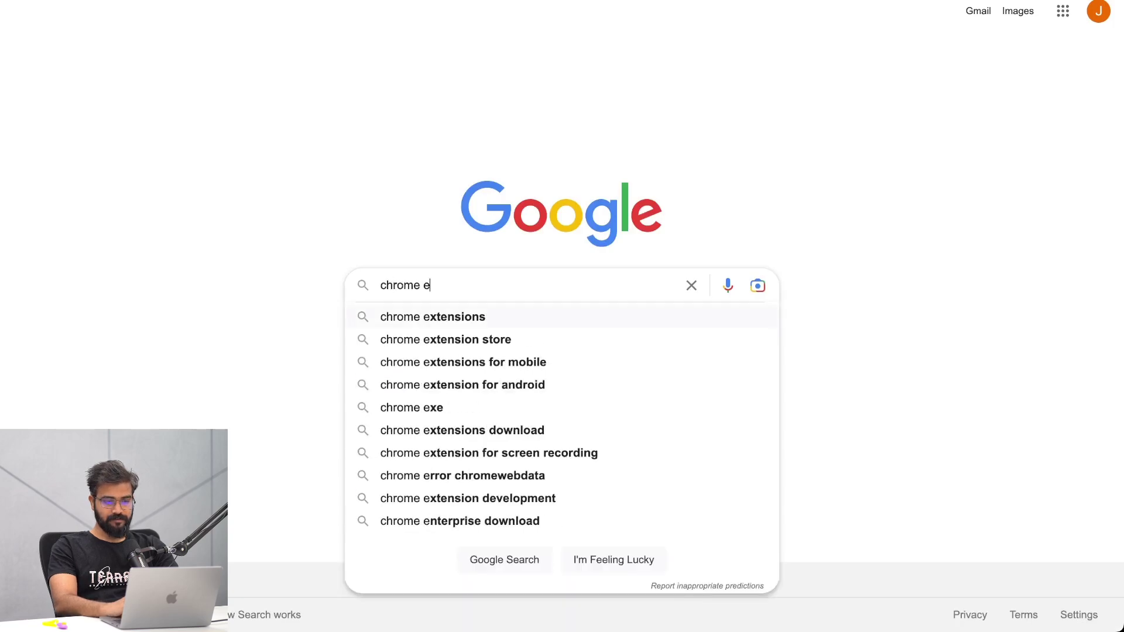
key(Down)
key(Return)
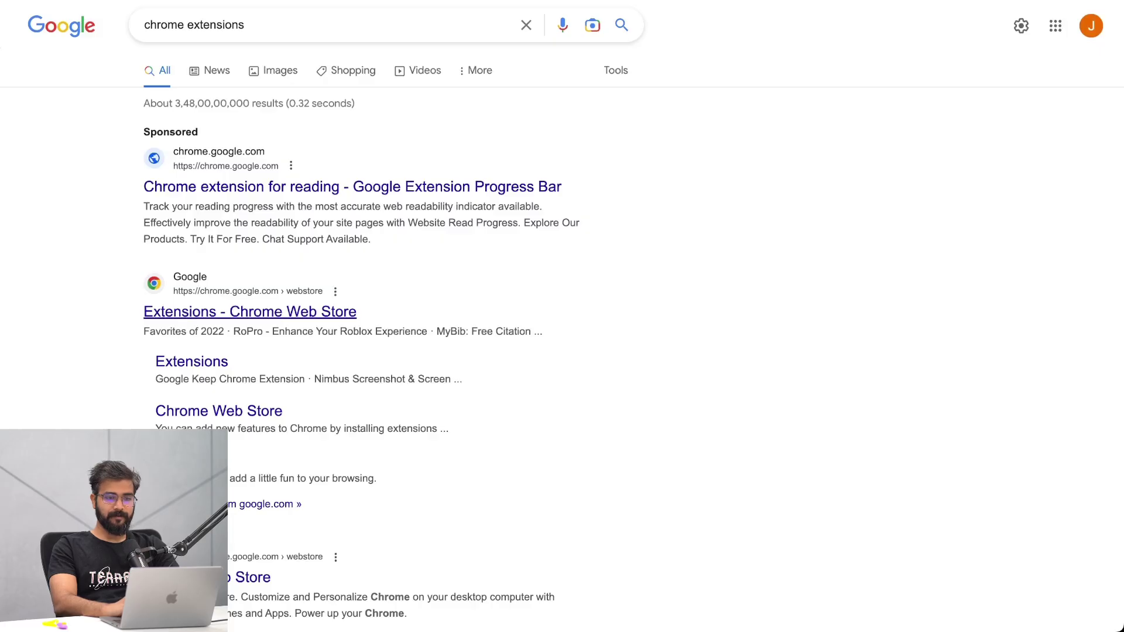
click(251, 311)
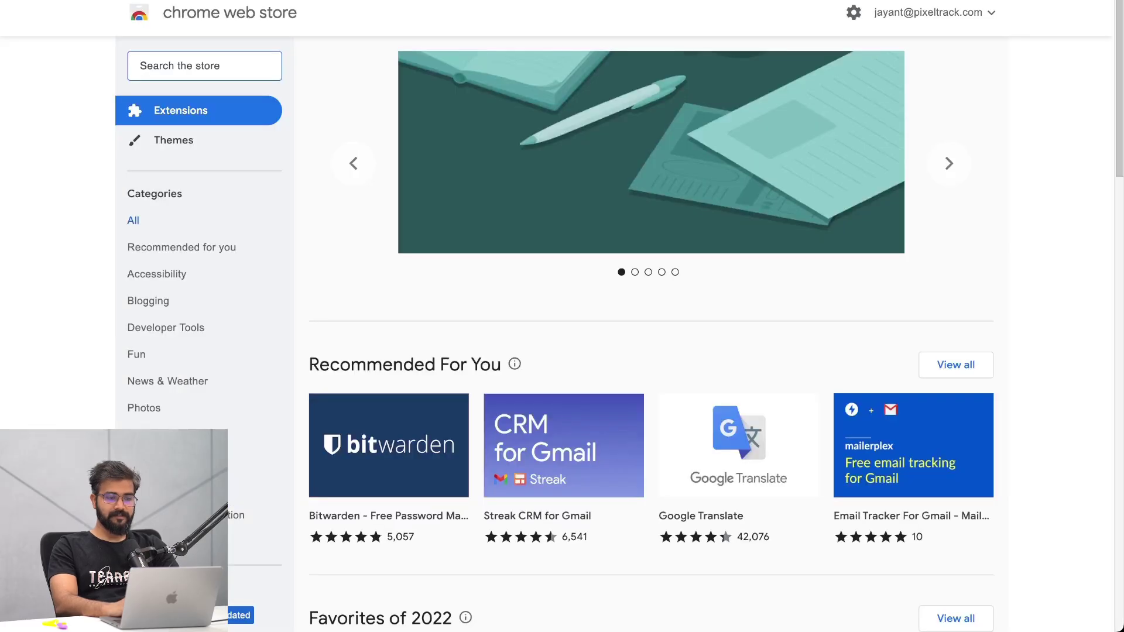
Find the AIPRM for ChatGPT extension in the Chrome Web Store and add it to Chrome
text(AIPRM)
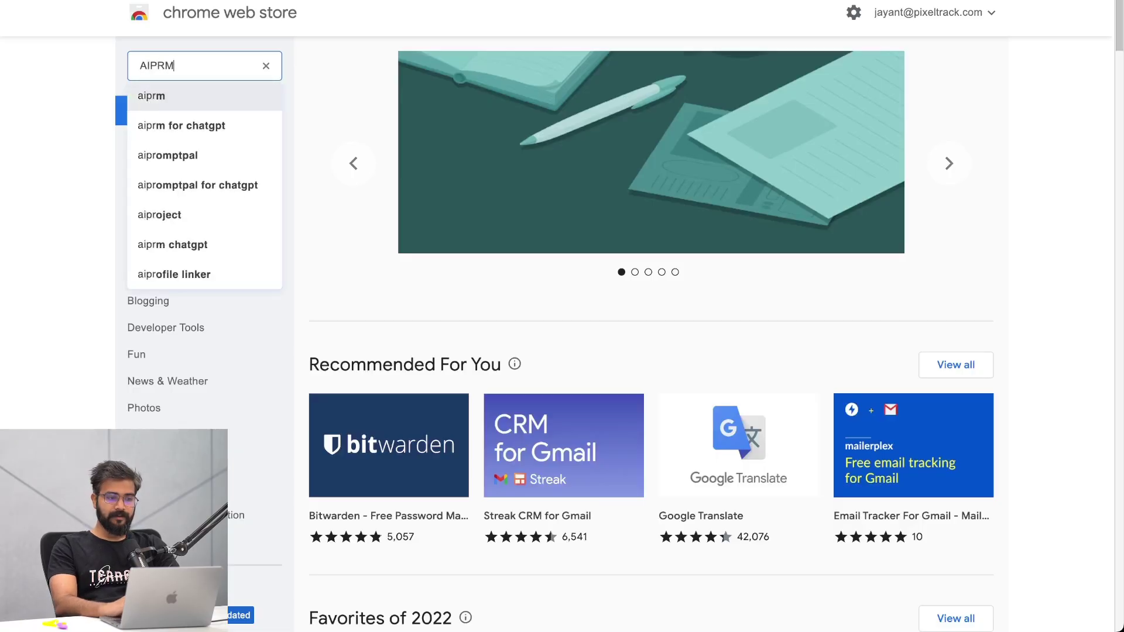
key(Return)
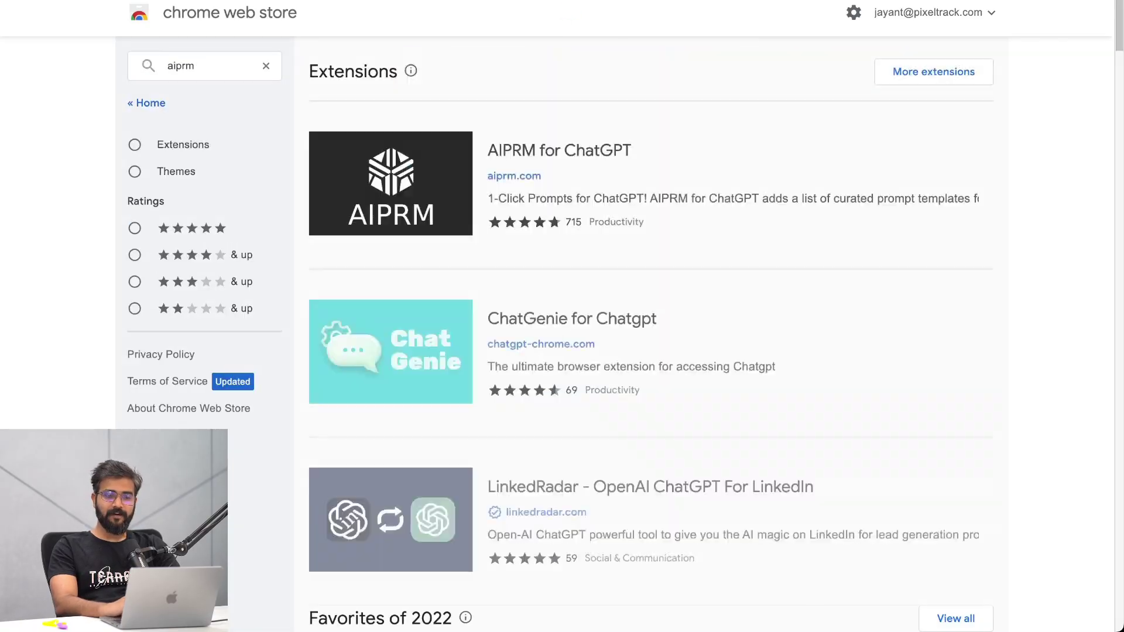
click(644, 188)
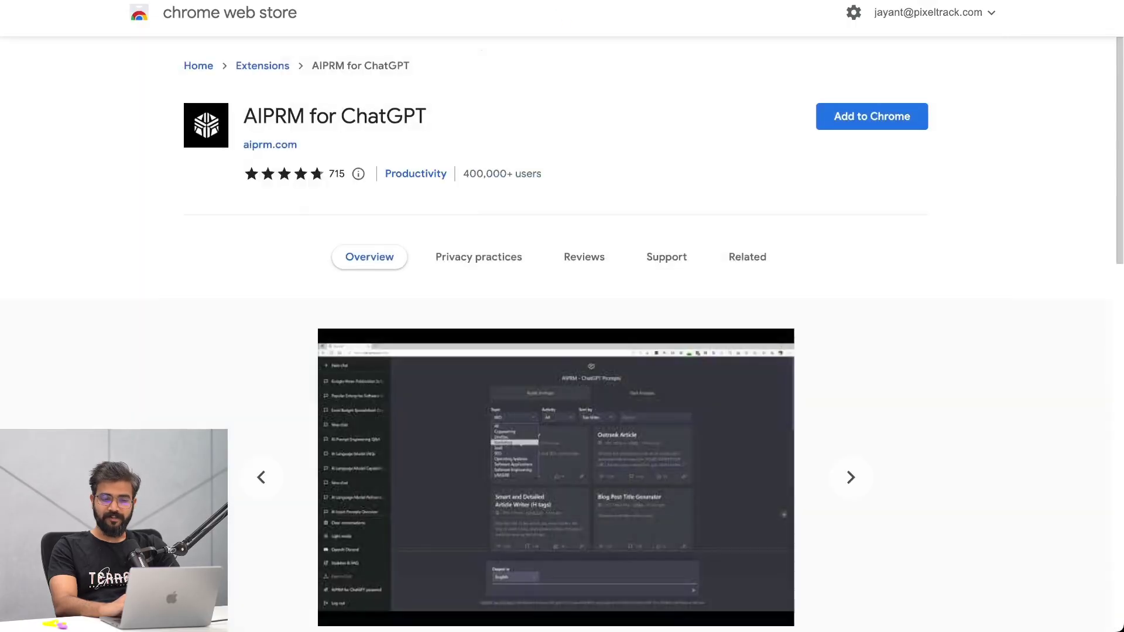
click(872, 116)
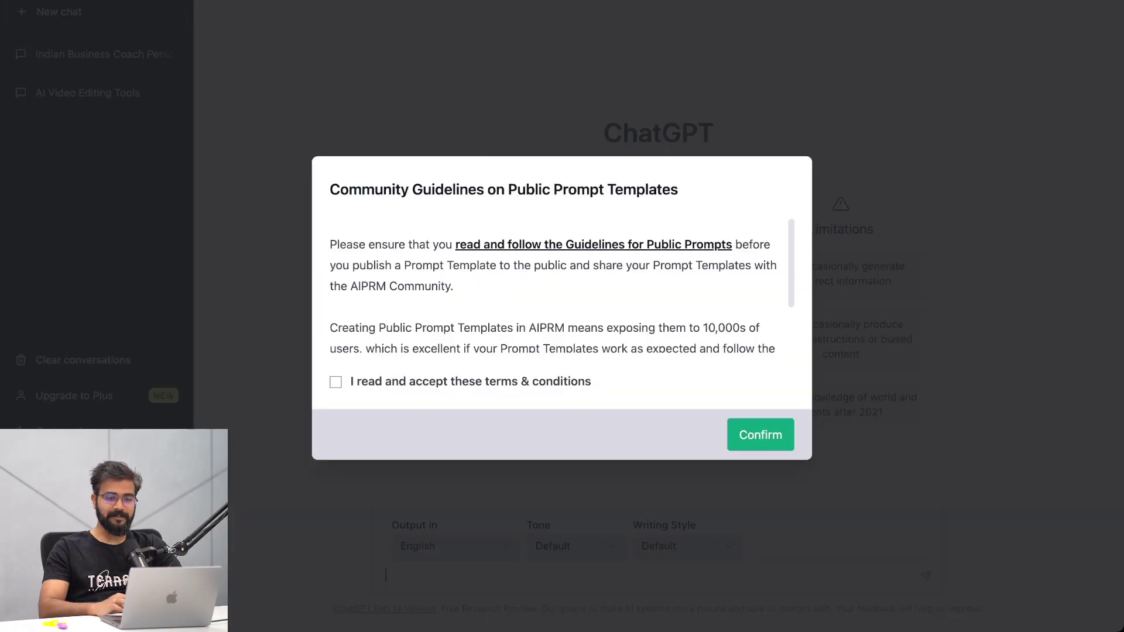
Accept the AIPRM community guidelines, browse the prompt cards and focus the library Search box
click(336, 382)
key(Return)
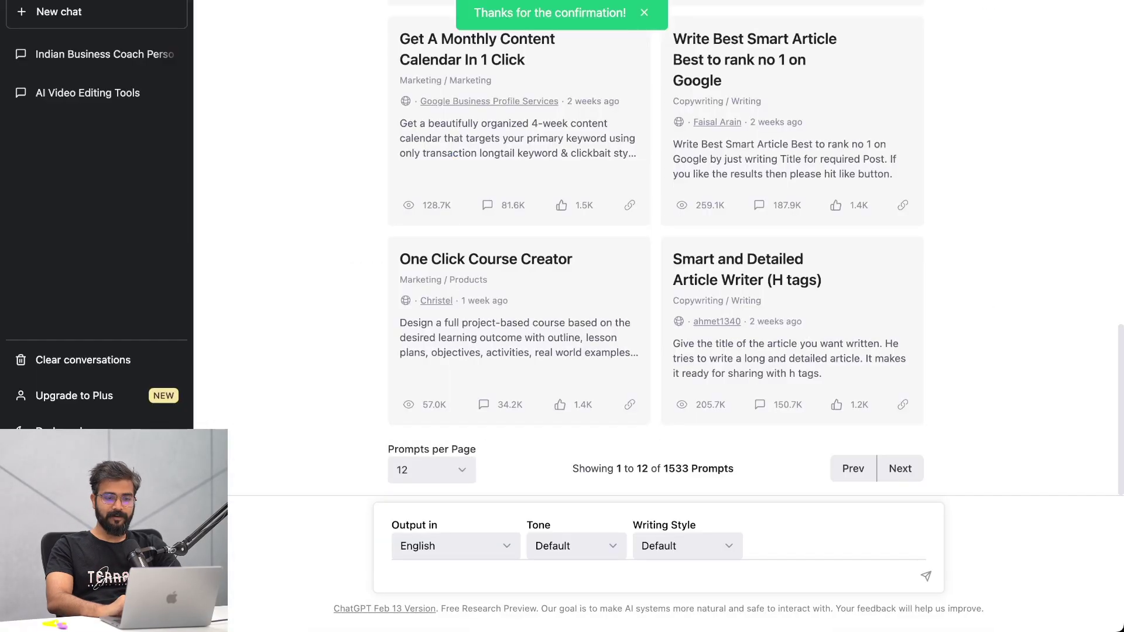
scroll(519, 351, up, 10)
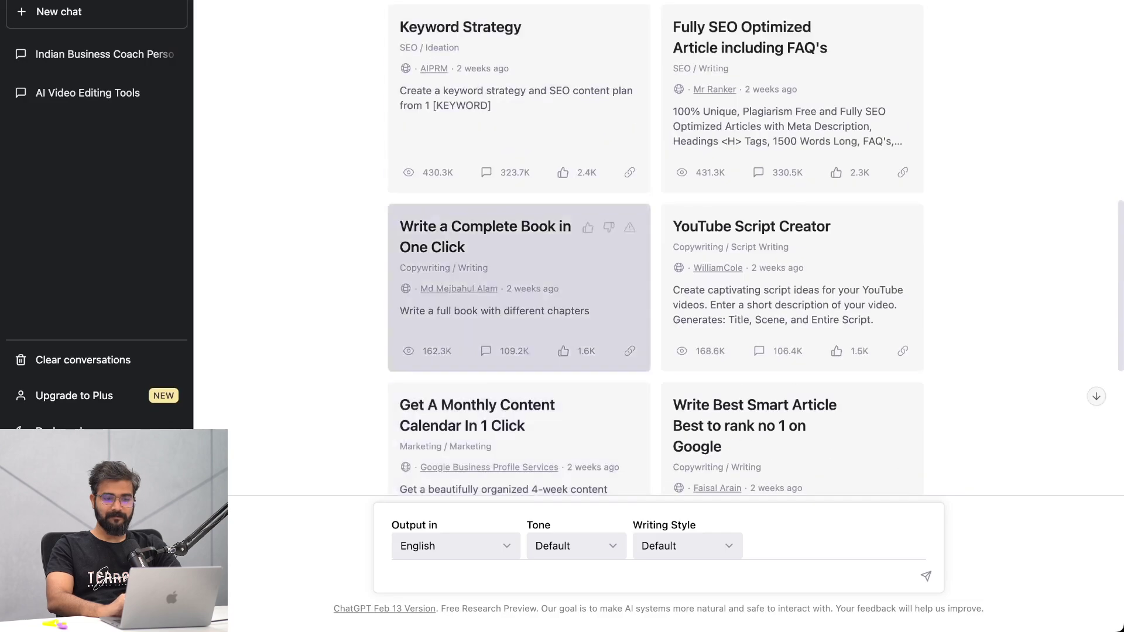
scroll(519, 439, up, 7)
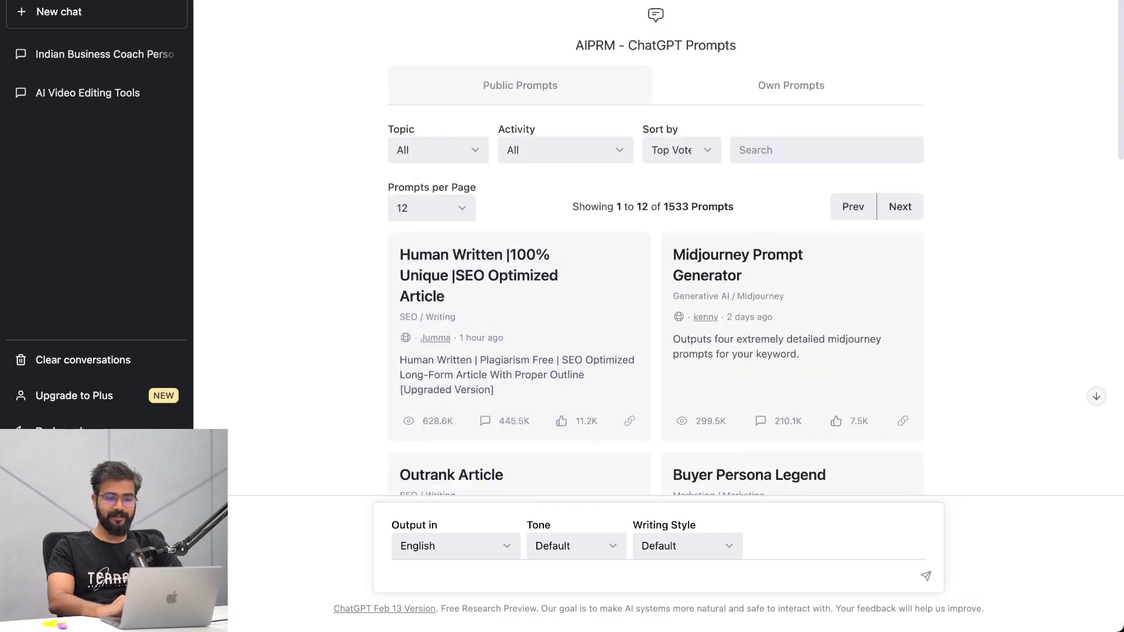
scroll(518, 352, down, 18)
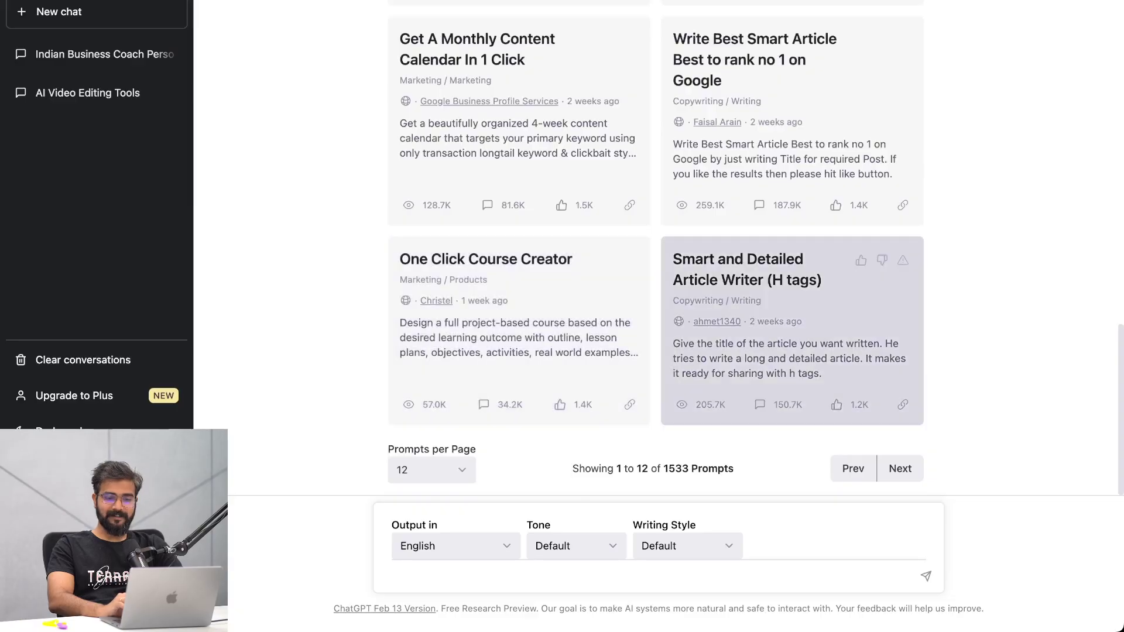
scroll(793, 328, up, 10)
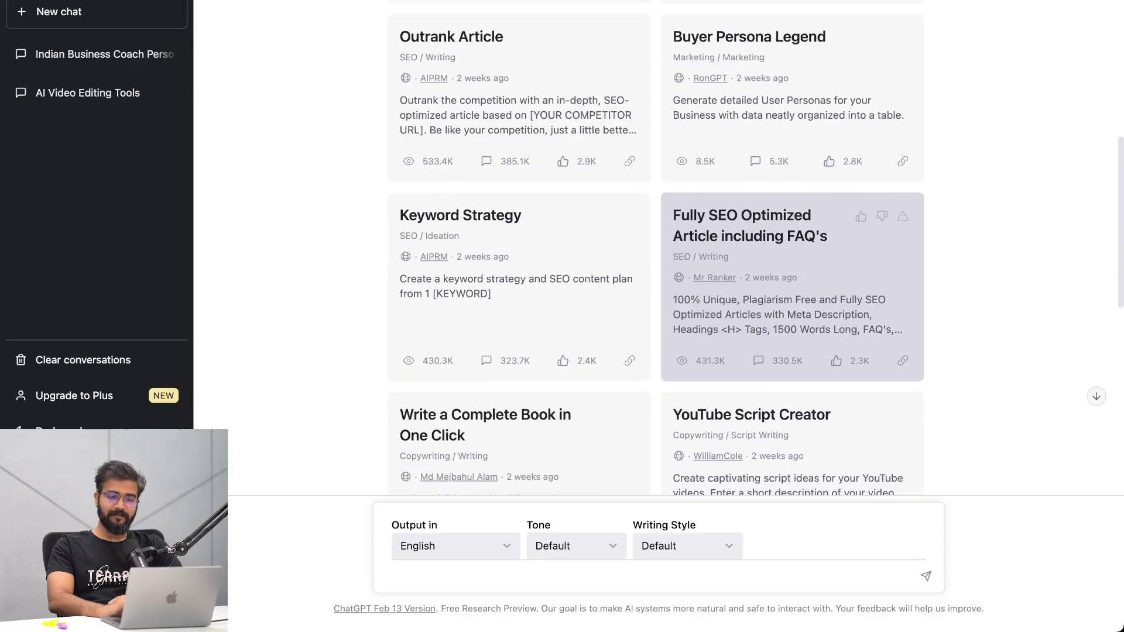
scroll(792, 328, up, 7)
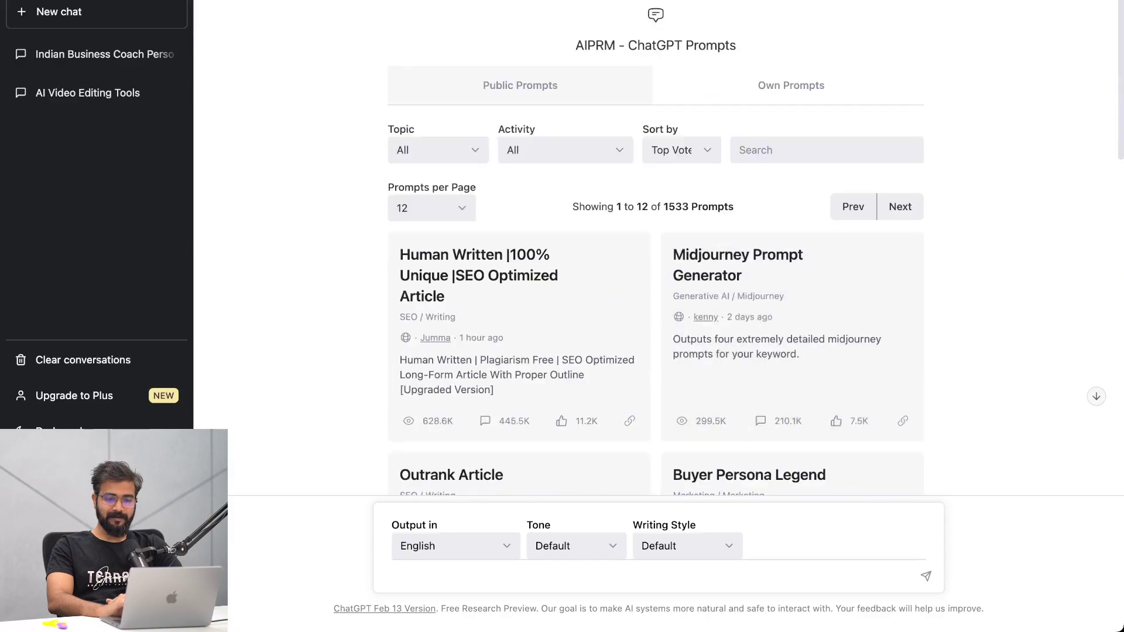
scroll(792, 327, down, 4)
scroll(792, 328, up, 3)
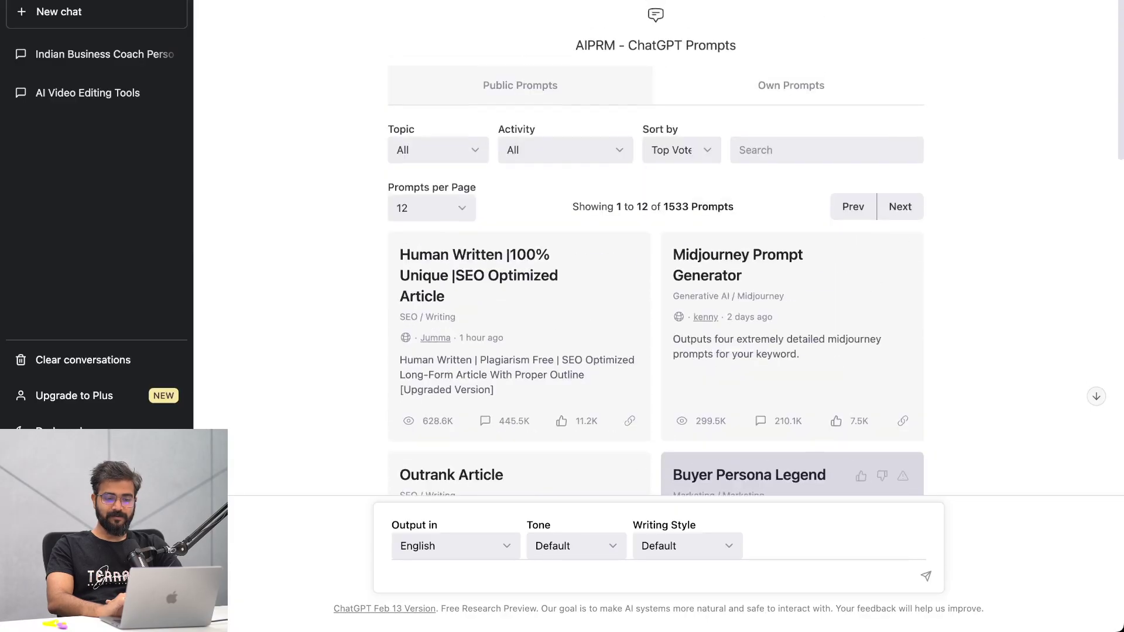
click(739, 149)
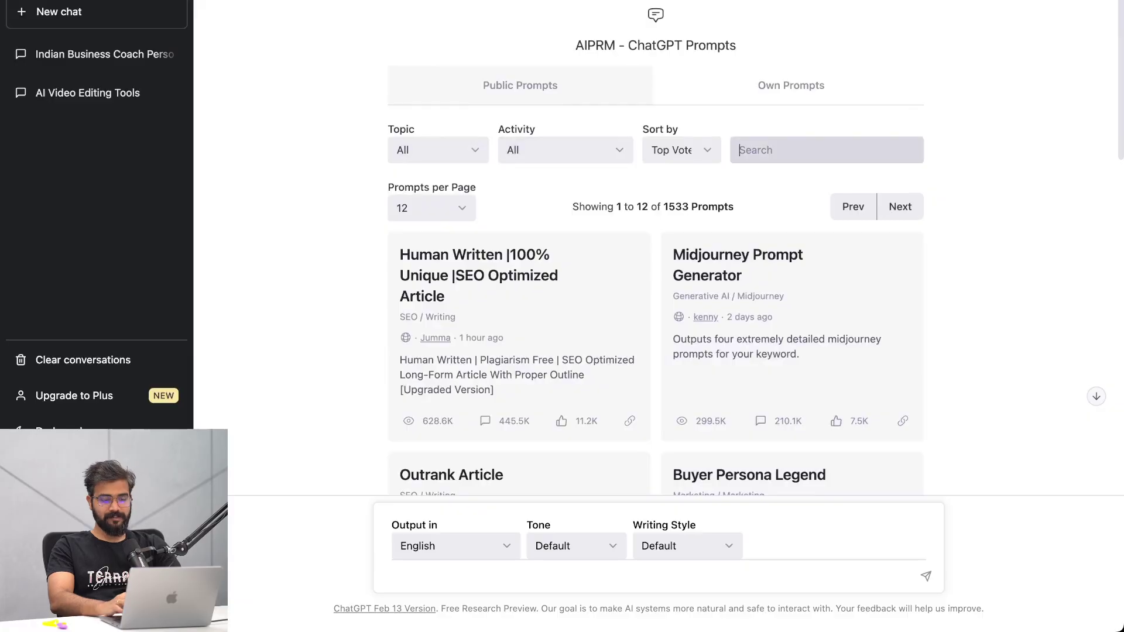
Search AIPRM prompts for 'buyer persona' and choose the Buyer Persona Legend template
text(buyer persona)
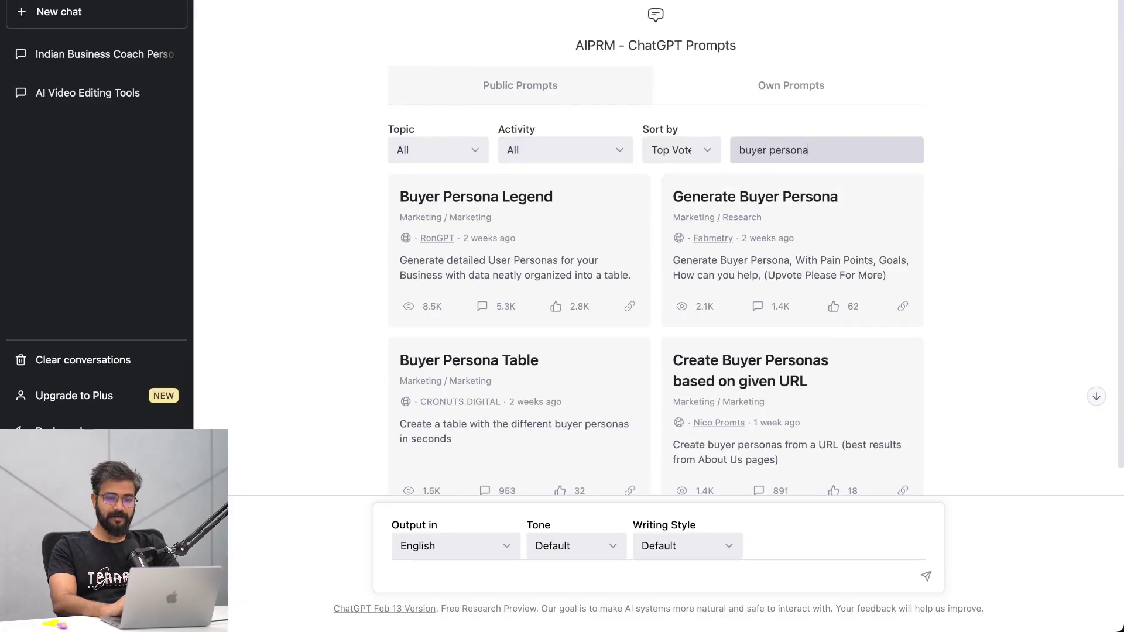
scroll(656, 248, down, 1)
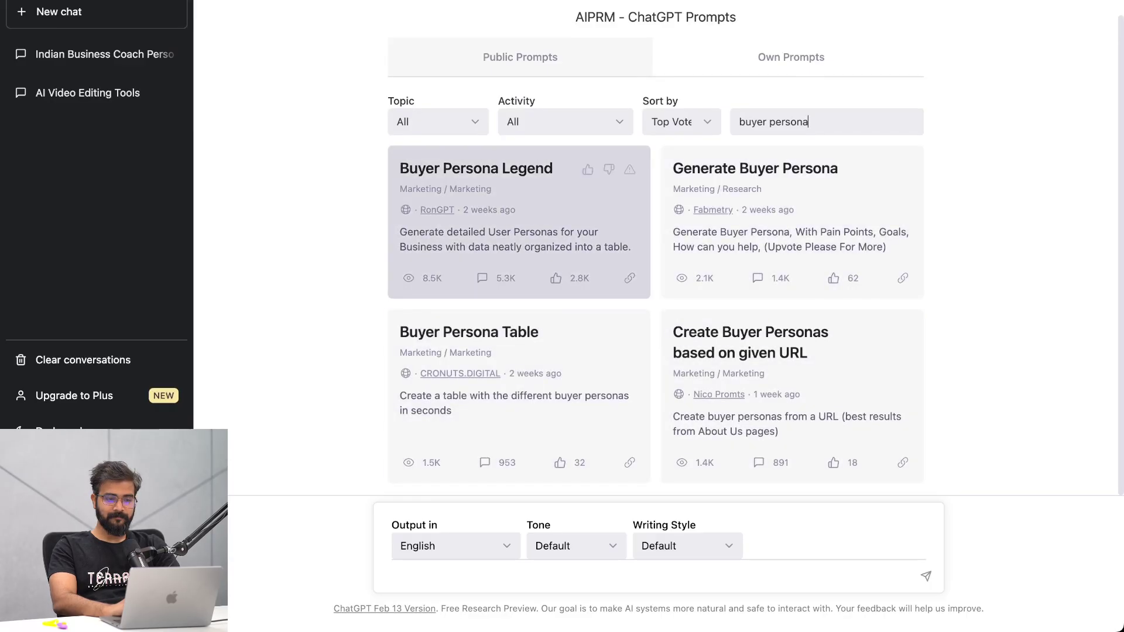
click(519, 222)
Set the output tone to Empathetic and the writing style to Conversational
scroll(519, 246, down, 1)
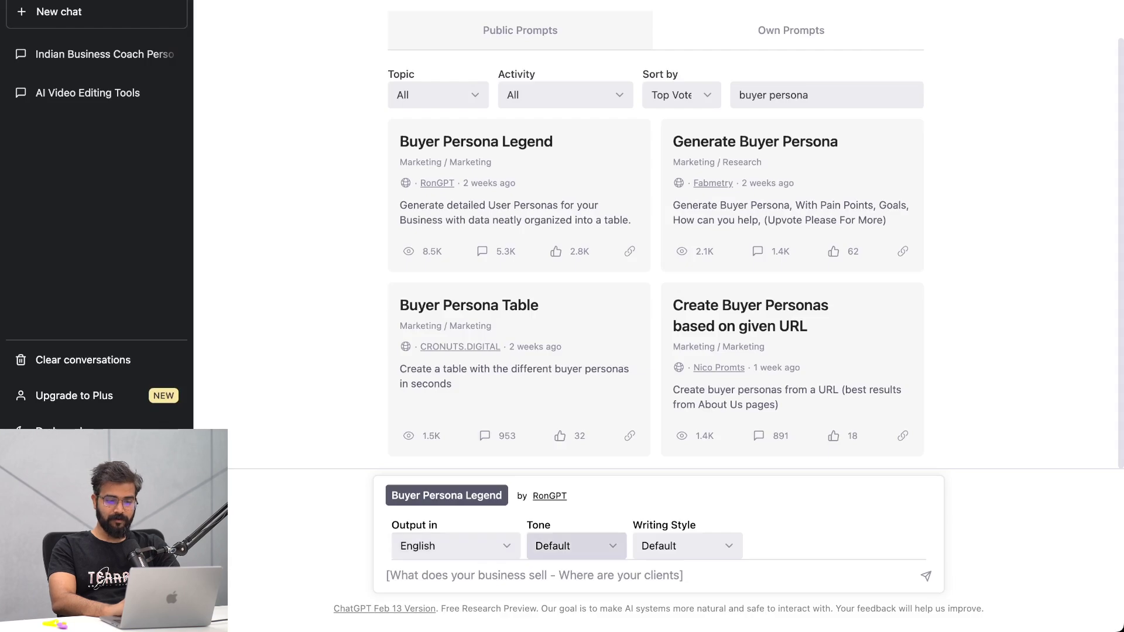
click(577, 546)
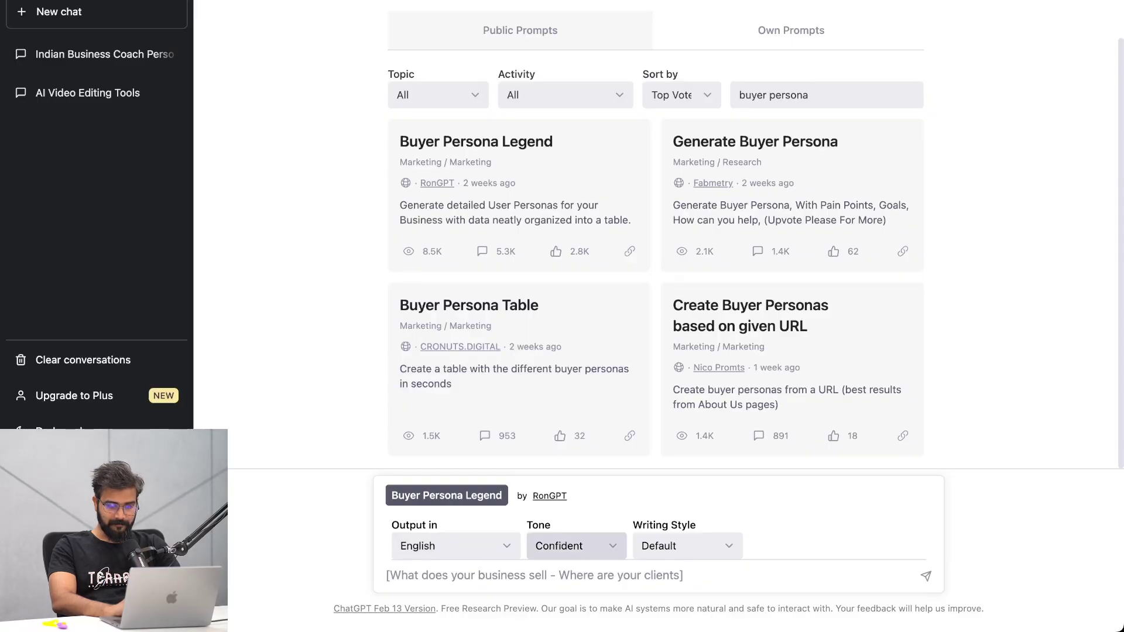
click(576, 546)
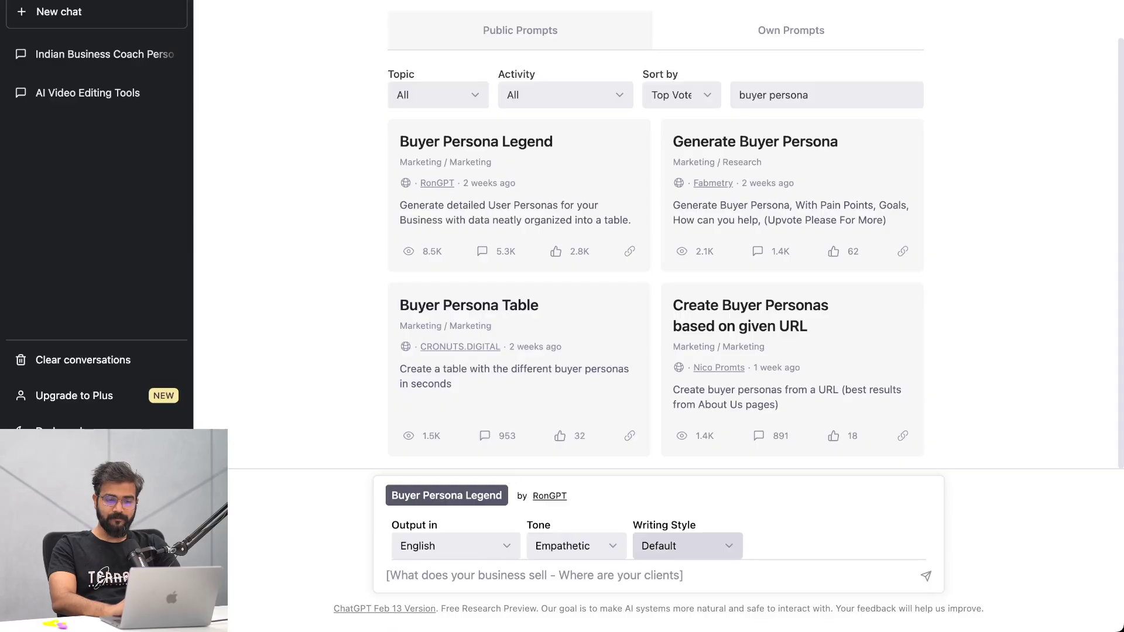
click(687, 546)
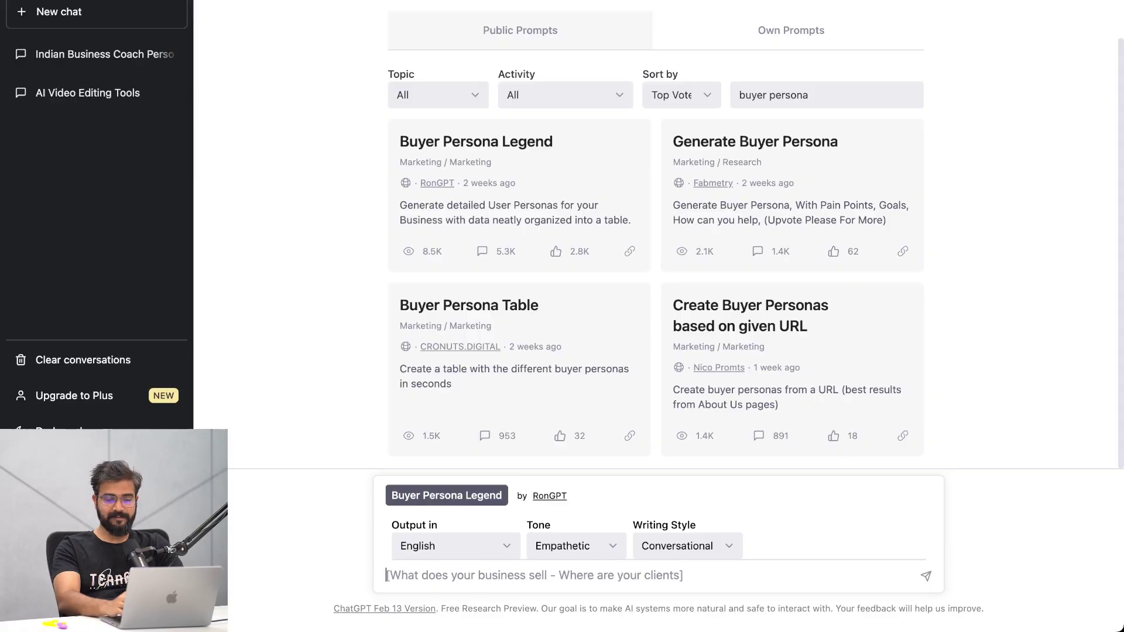
Describe the coaching and mastermind program: lead generation, appointment setting, and sales-team training for Indian consultants
text(I'm s)
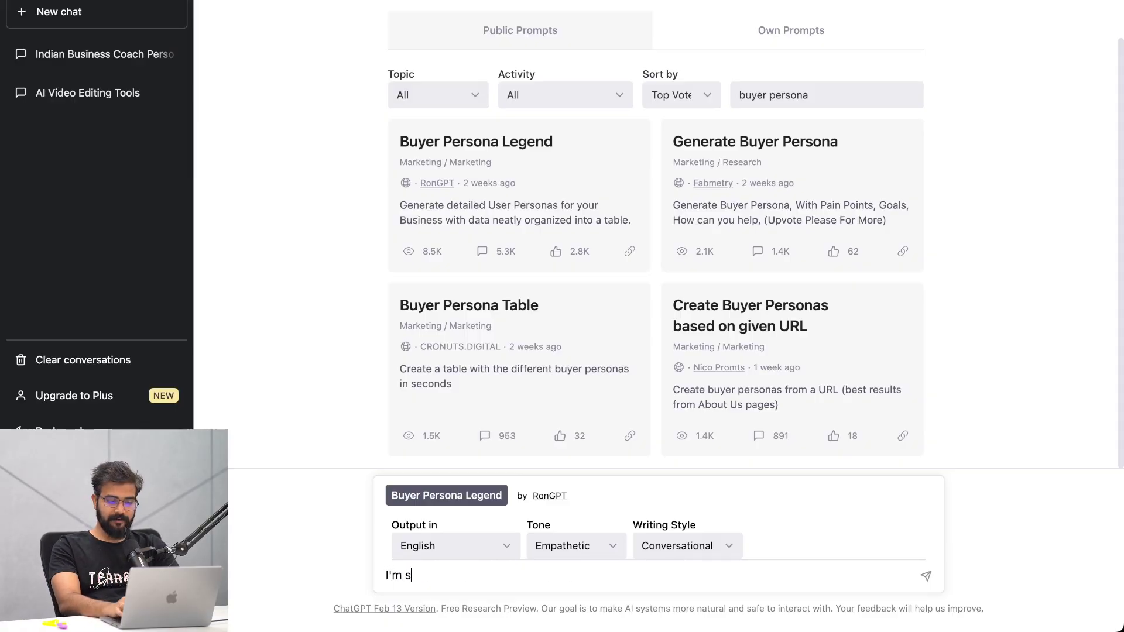
text(elling a bus)
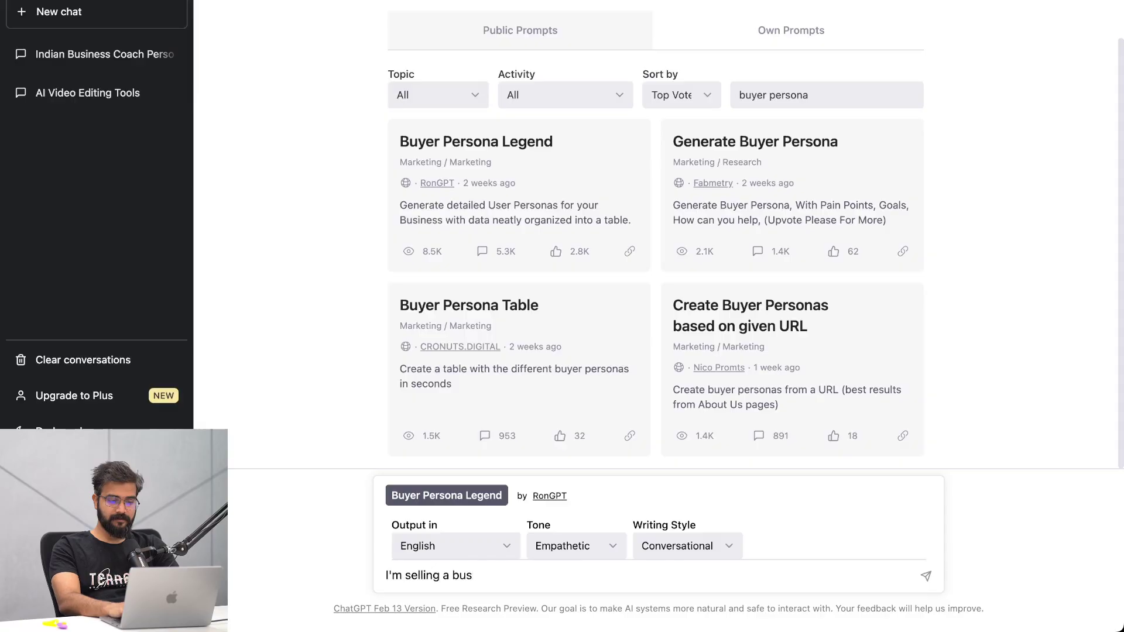
text(iness coaching an)
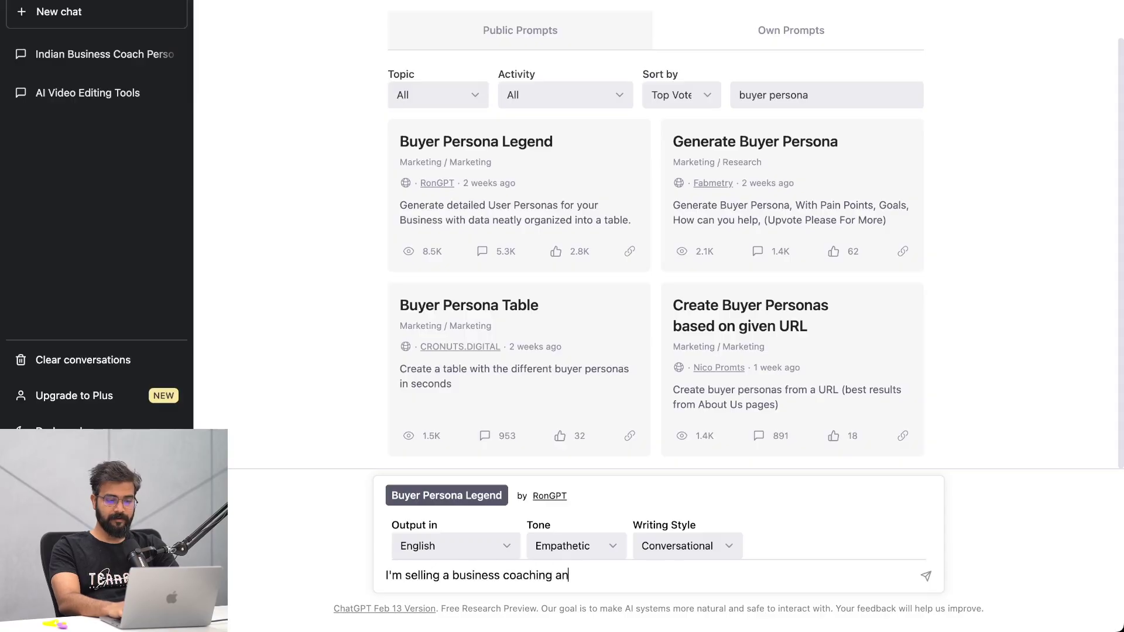
text(d masterminf p)
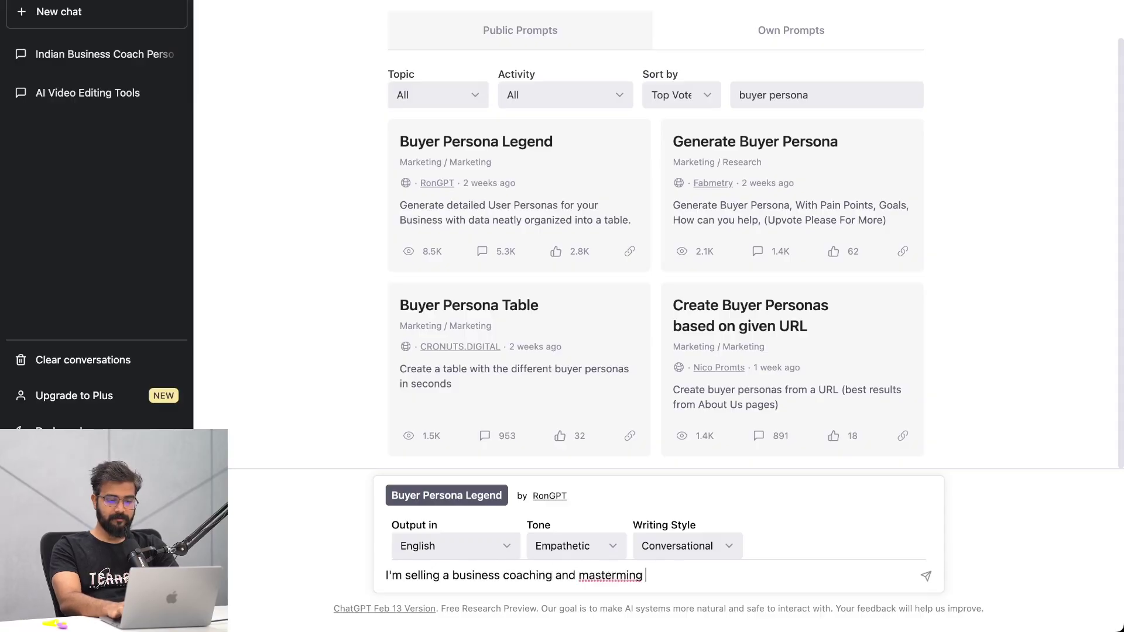
key(BackSpace)
key(BackSpace)
key(BackSpace)
text(d)
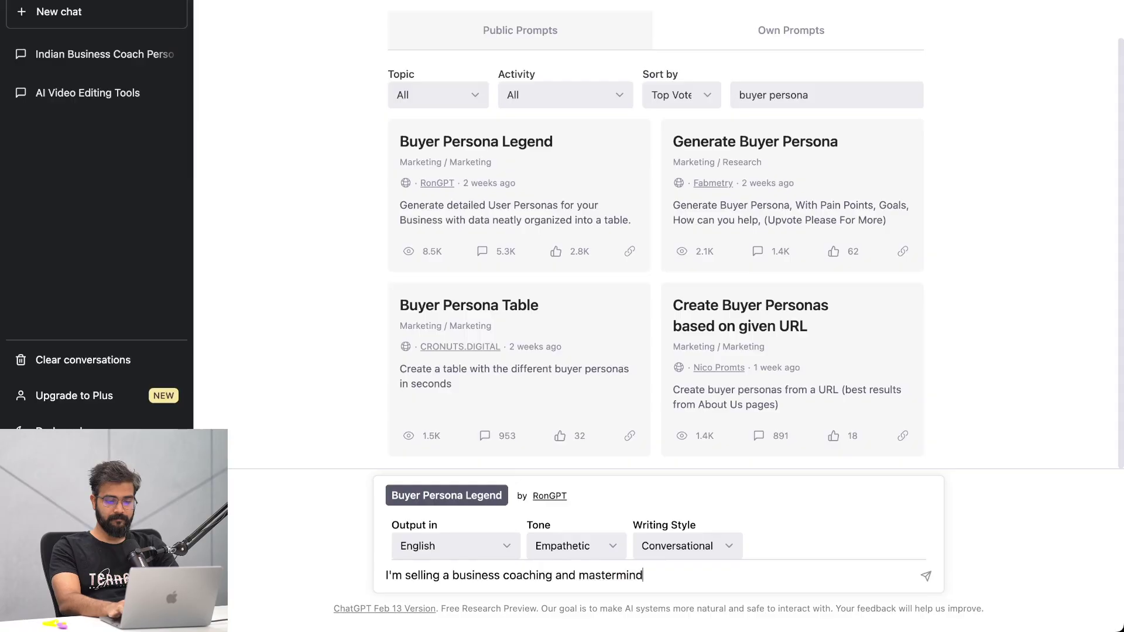
text( program for consultant)
key(BackSpace)
text(s and service )
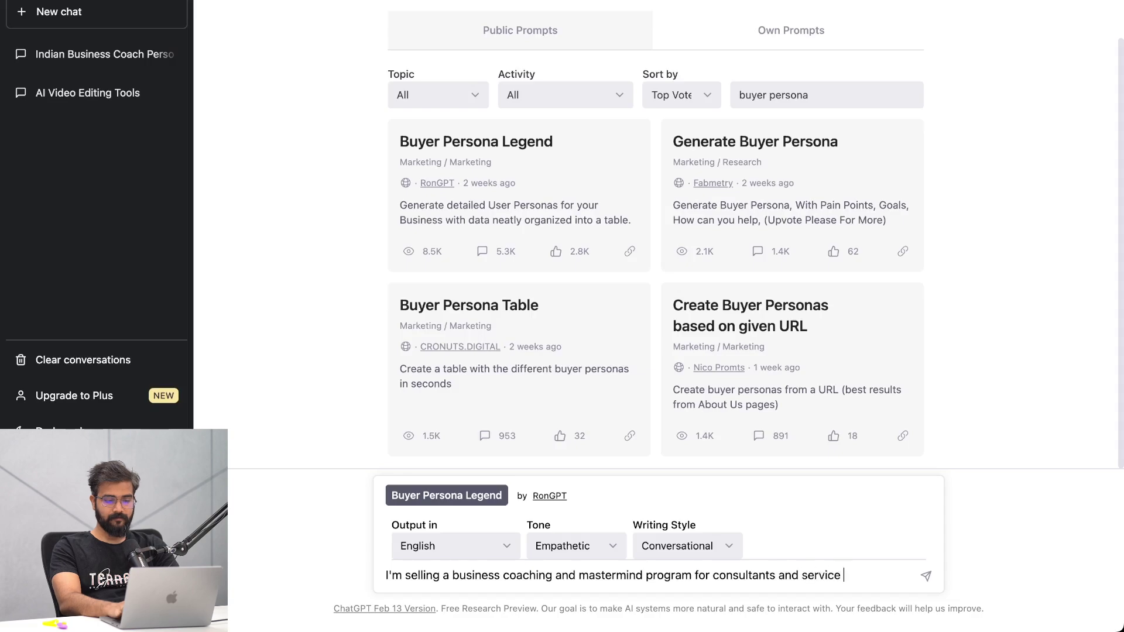
text(providers in india)
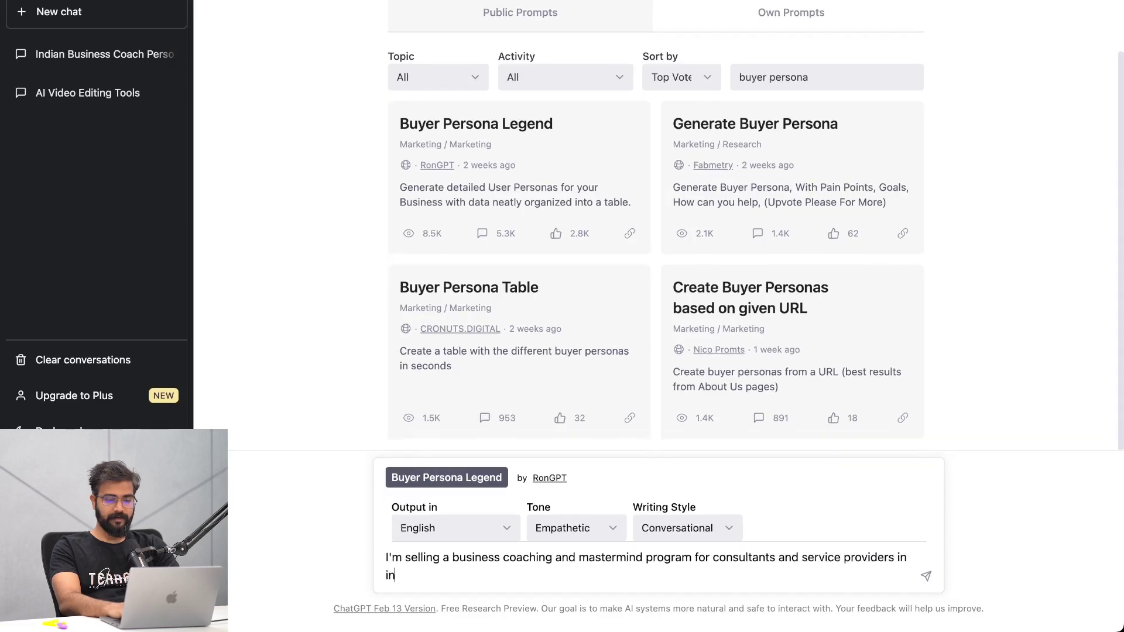
key(BackSpace)
key(BackSpace)
key(BackSpace)
key(BackSpace)
key(BackSpace)
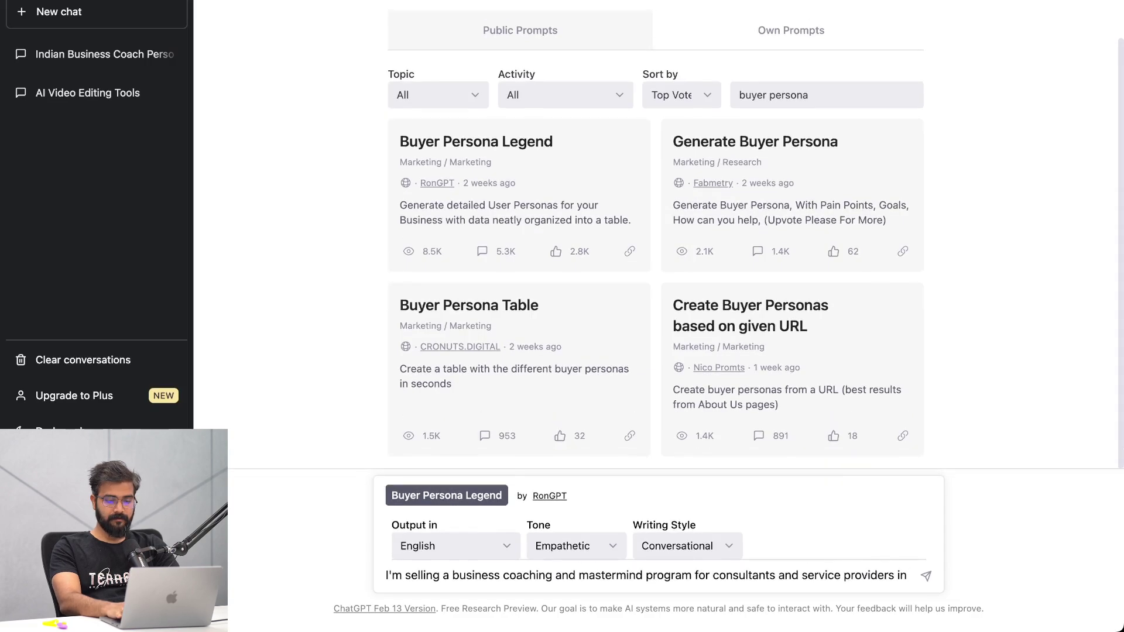
text(India. )
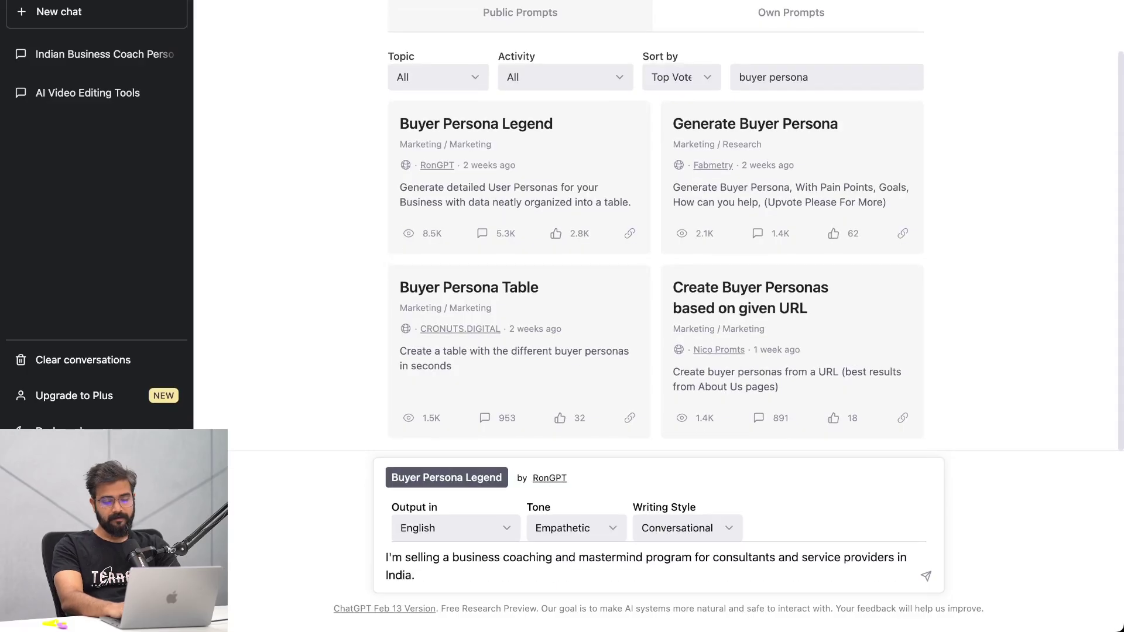
text(We help )
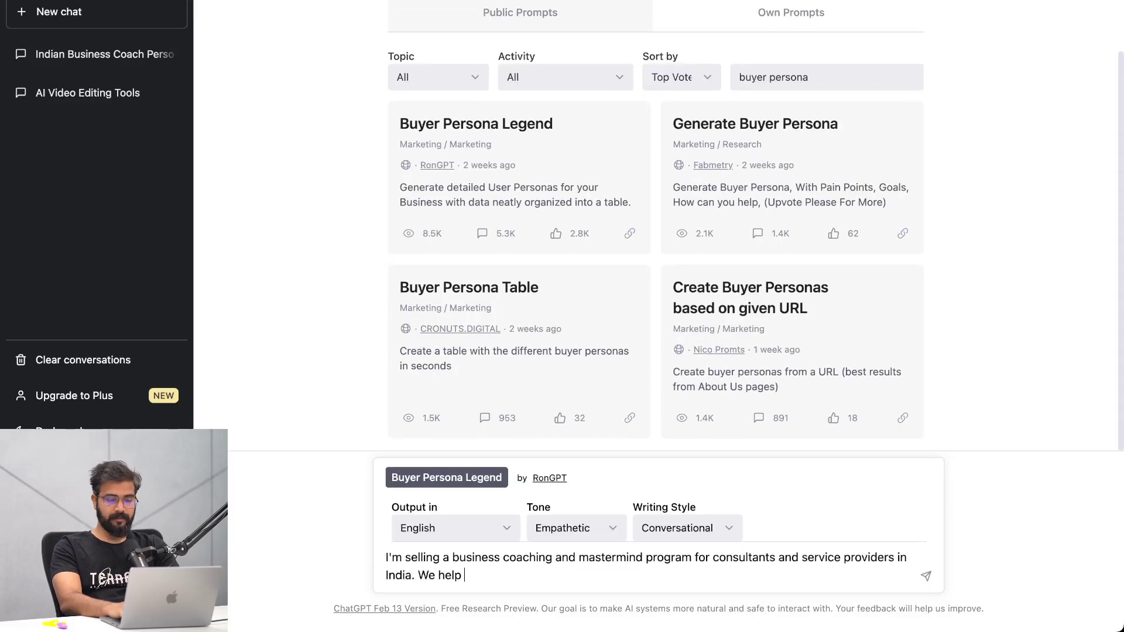
text(them with)
key(BackSpace)
key(BackSpace)
text(craft a solid lead generation and app)
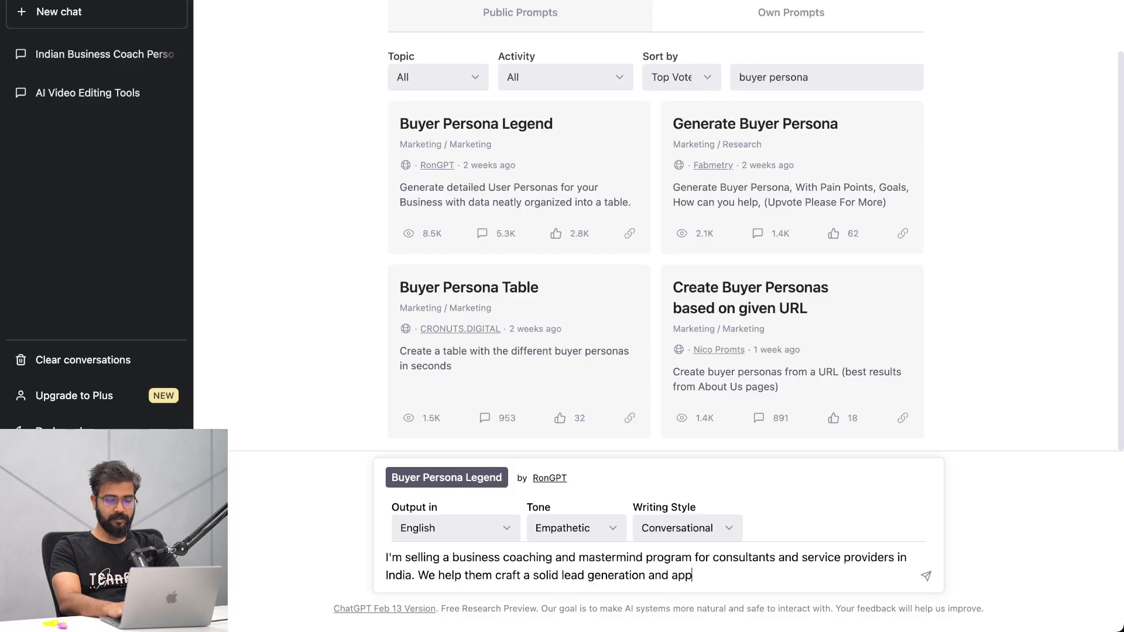
text(ointment generationp)
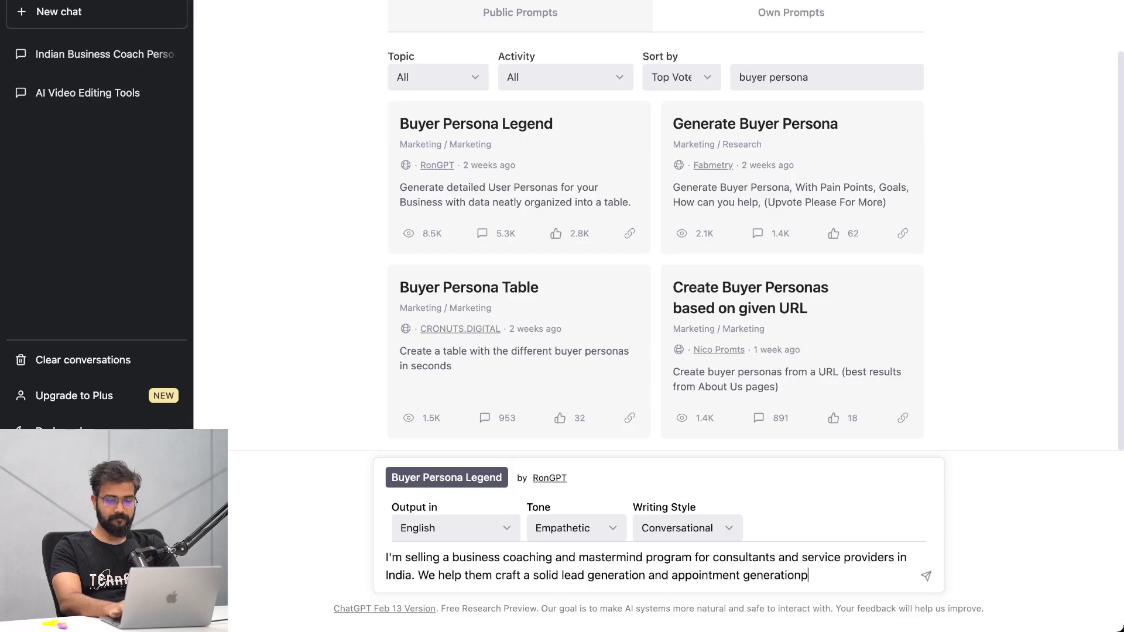
key(BackSpace)
text(process usinf)
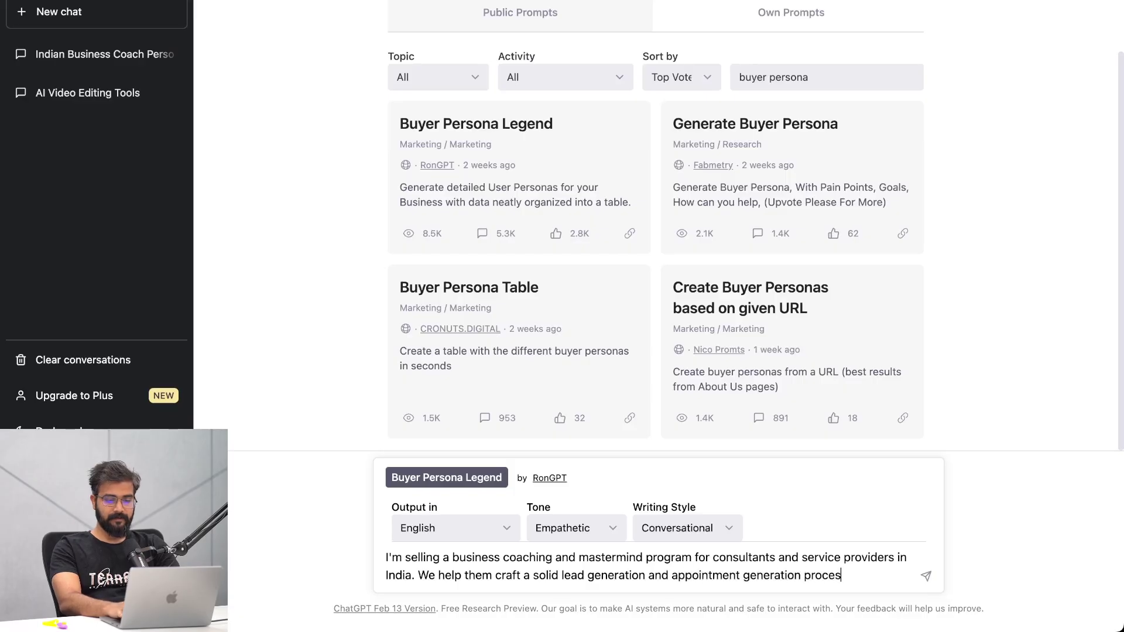
key(BackSpace)
key(BackSpace)
text(g)
text( a system of )
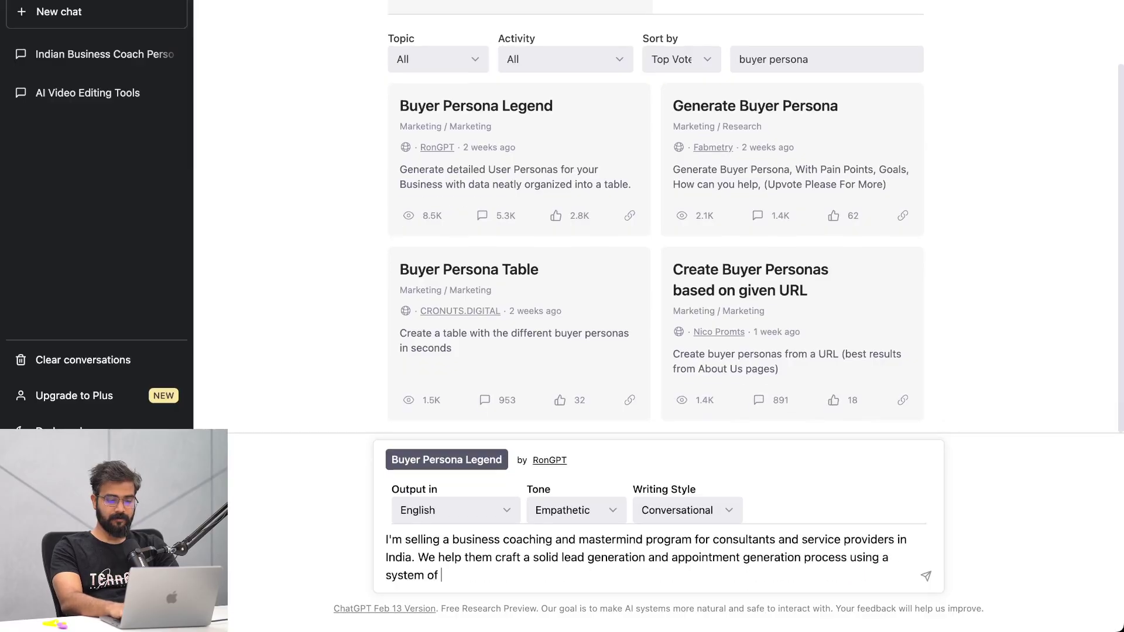
text(outreach and a)
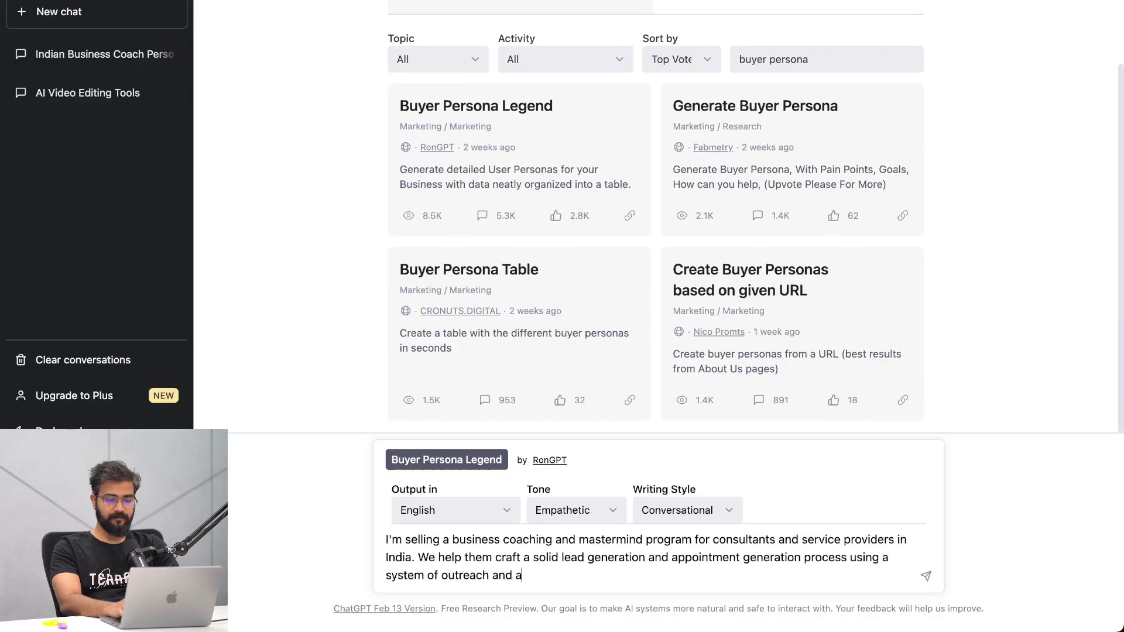
text(dvertisements.)
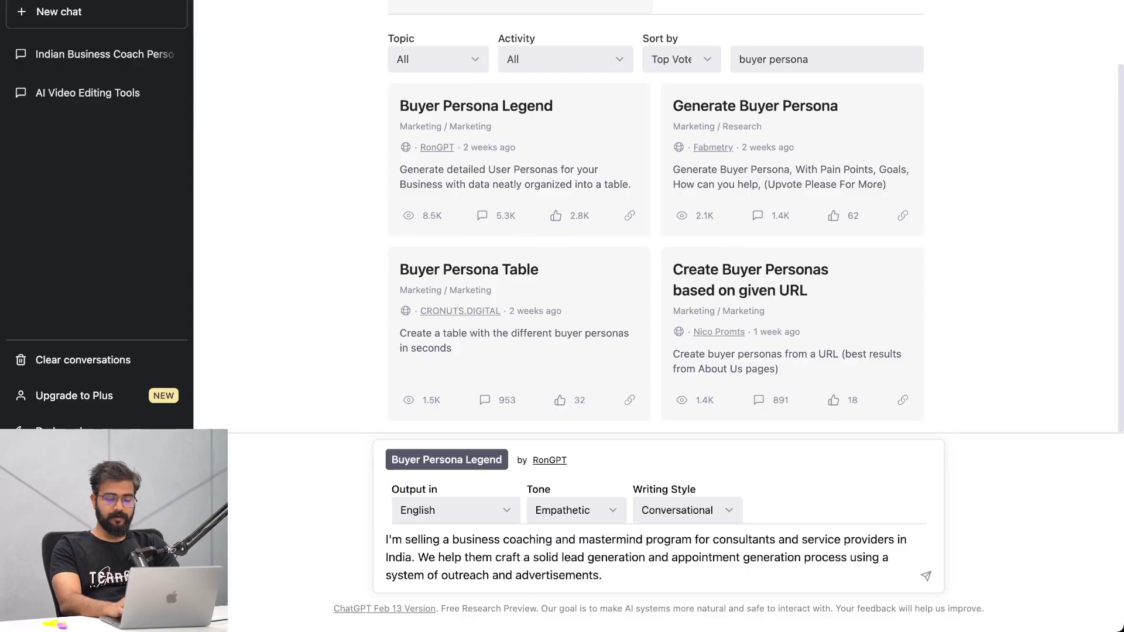
text( We al)
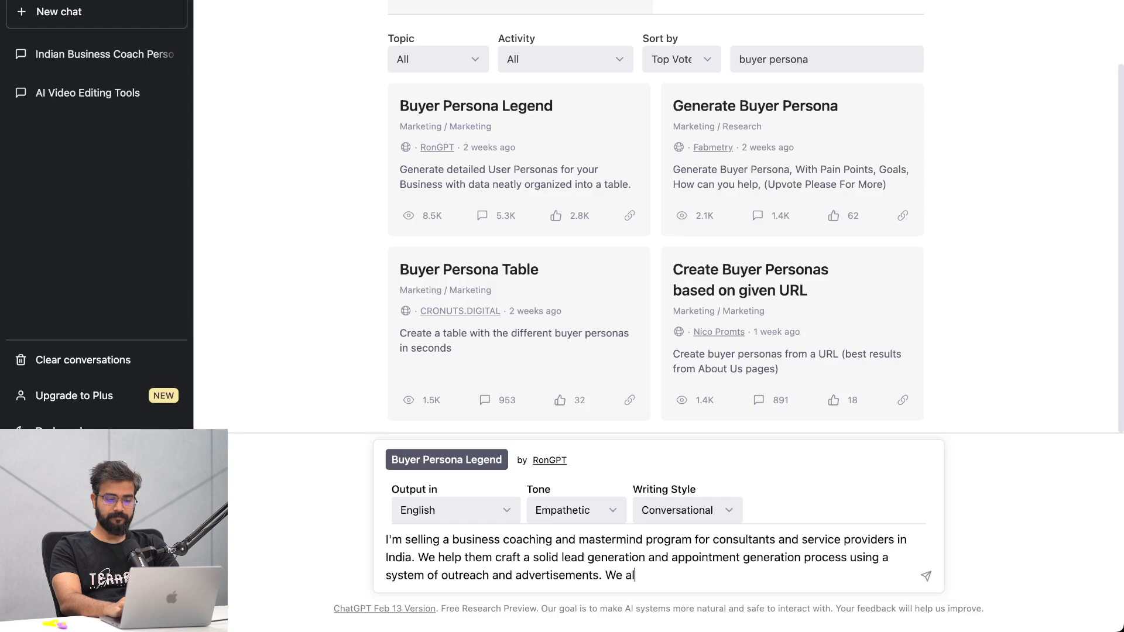
text(so help train)
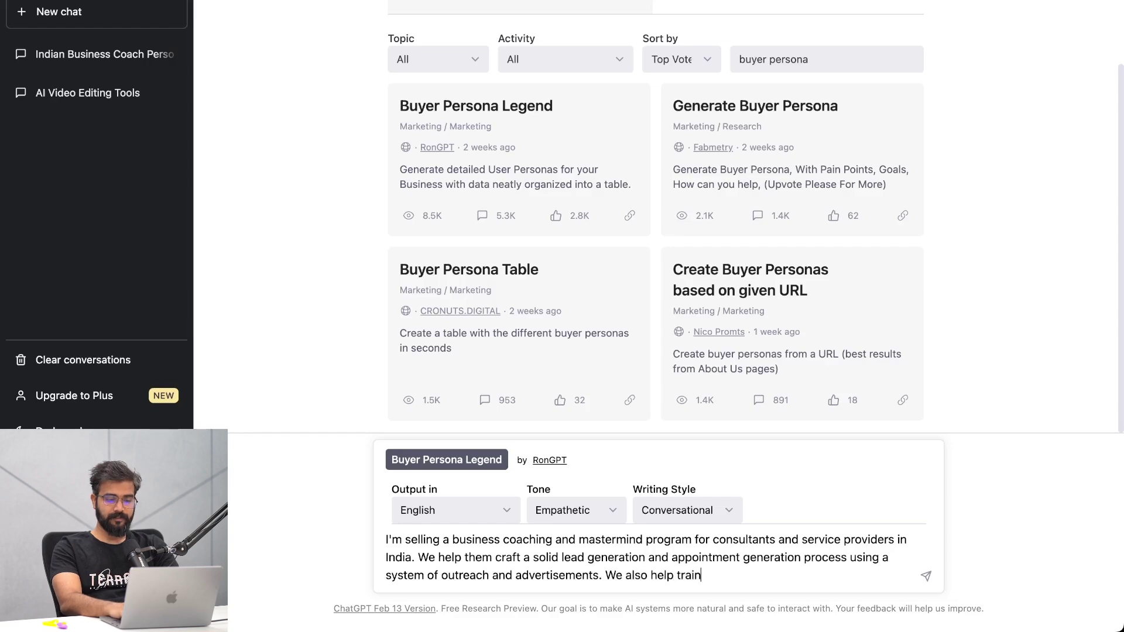
text( their sales team to perso)
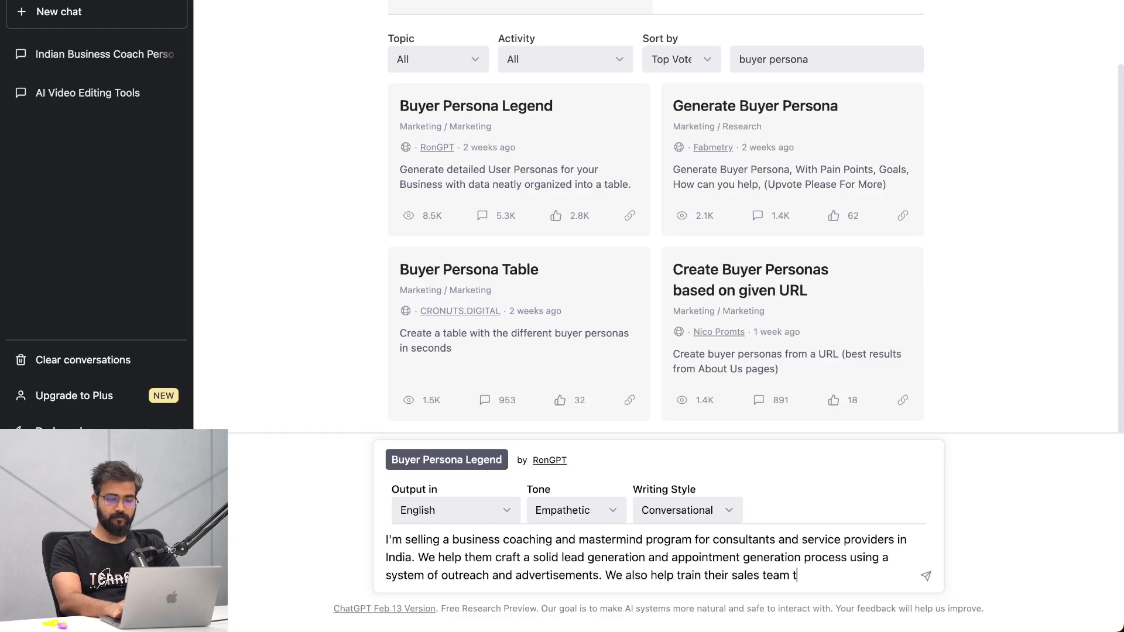
key(BackSpace)
key(BackSpace)
text(f)
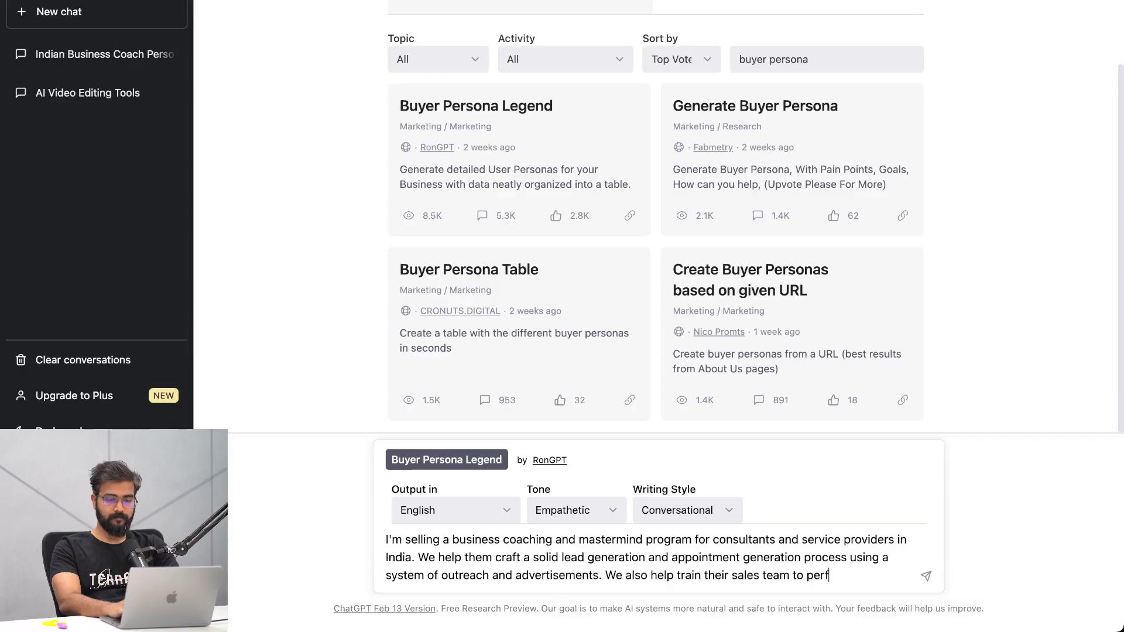
text(orm at their max.)
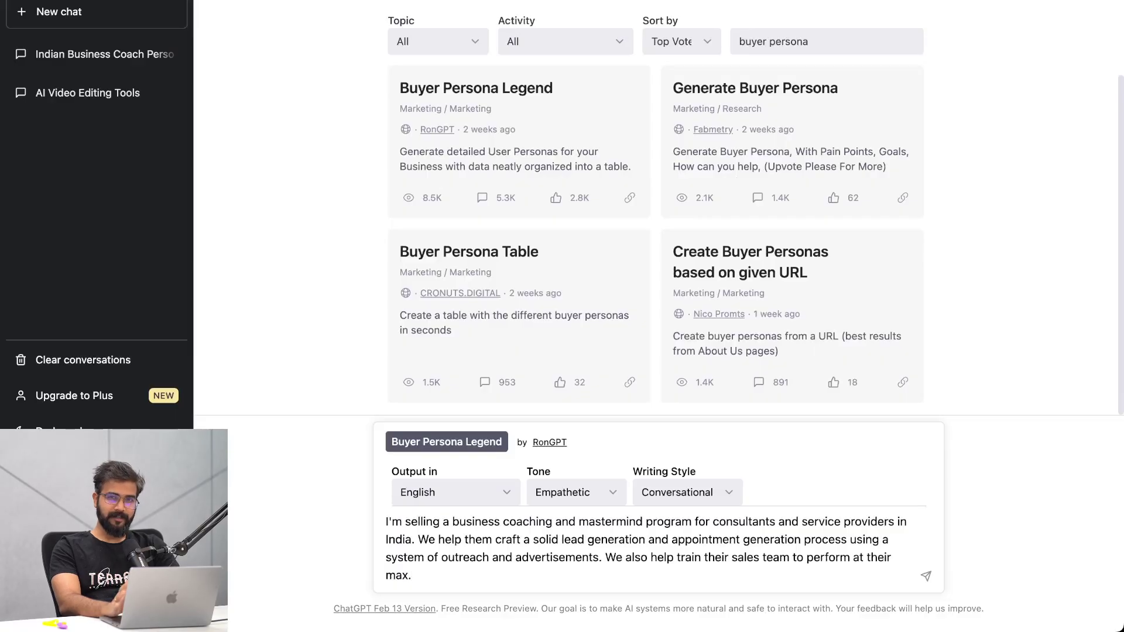
Add that buyers are from Tier 1 Indian cities earning about INR 12-20 Lakhs, and send
text(Our buyers are mo)
key(BackSpace)
text(ostly from the major c)
key(BackSpace)
key(BackSpace)
key(BackSpace)
key(BackSpace)
key(BackSpace)
key(BackSpace)
key(BackSpace)
text(Tier 1 Cities of India )
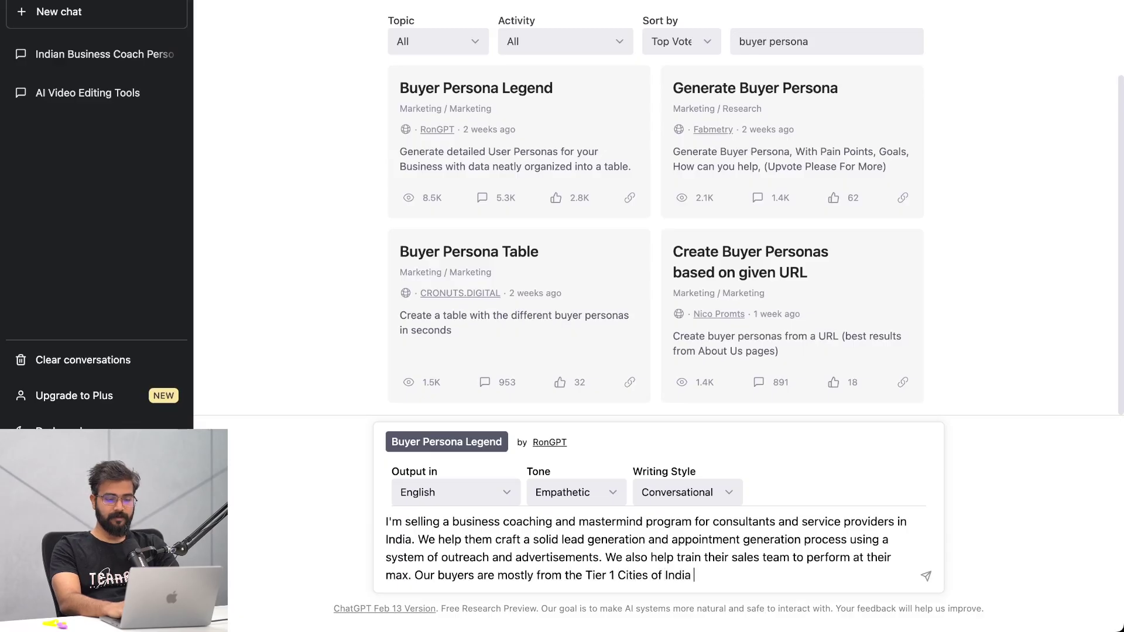
text(and they are earning)
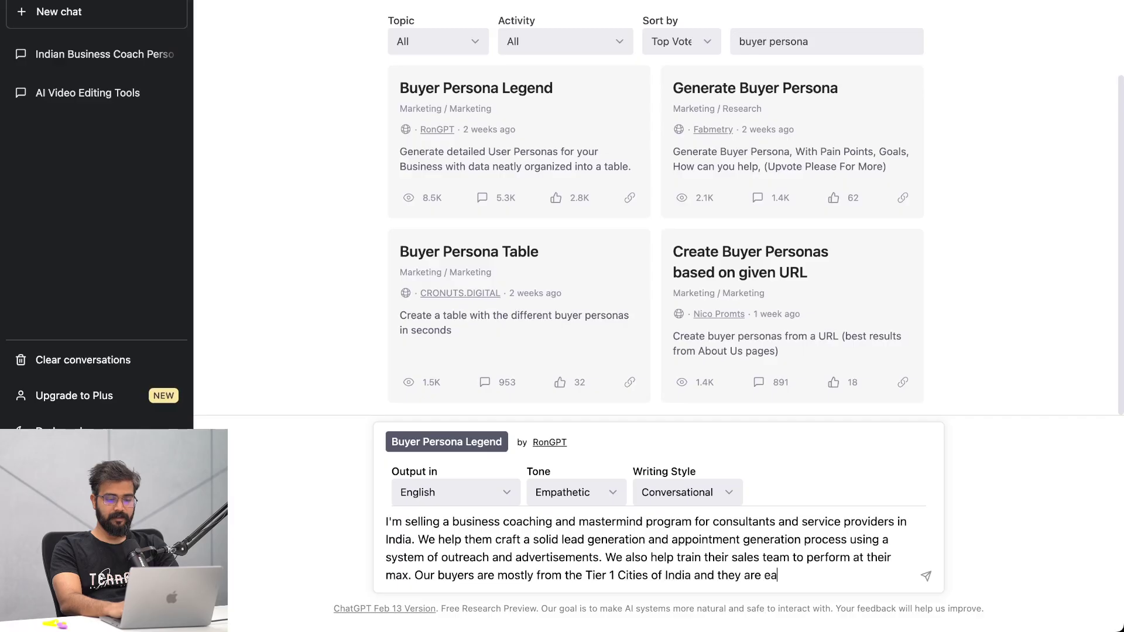
key(BackSpace)
key(BackSpace)
key(BackSpace)
key(BackSpace)
key(BackSpace)
key(BackSpace)
key(BackSpace)
key(BackSpace)
key(BackSpace)
key(BackSpace)
key(BackSpace)
key(BackSpace)
key(BackSpace)
key(BackSpace)
key(BackSpace)
key(BackSpace)
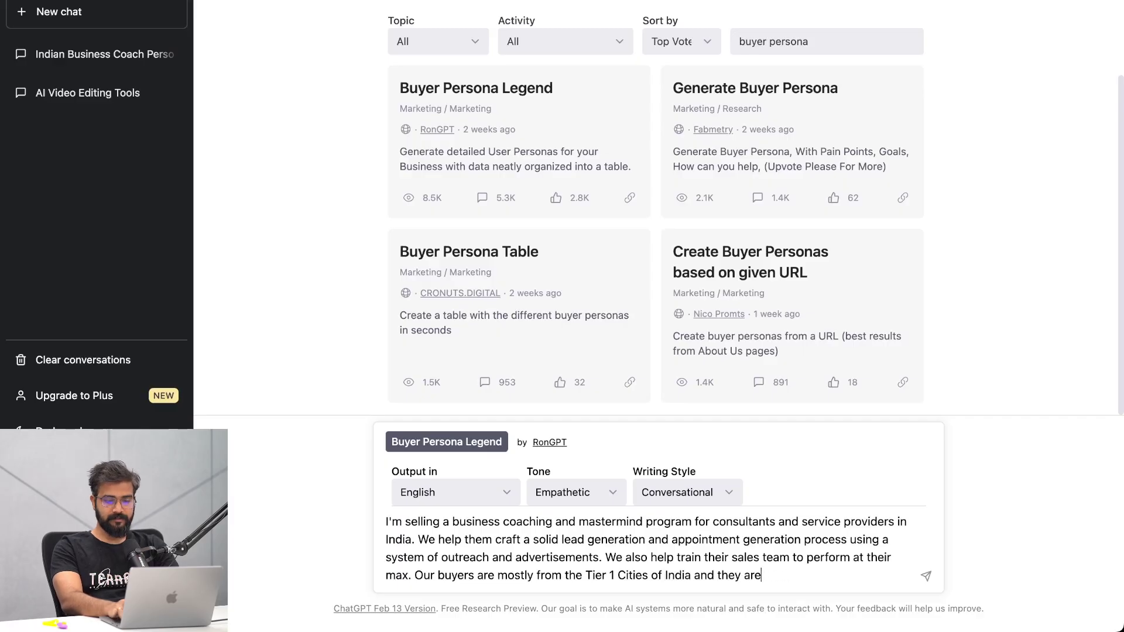
text(by the time they join us, they)
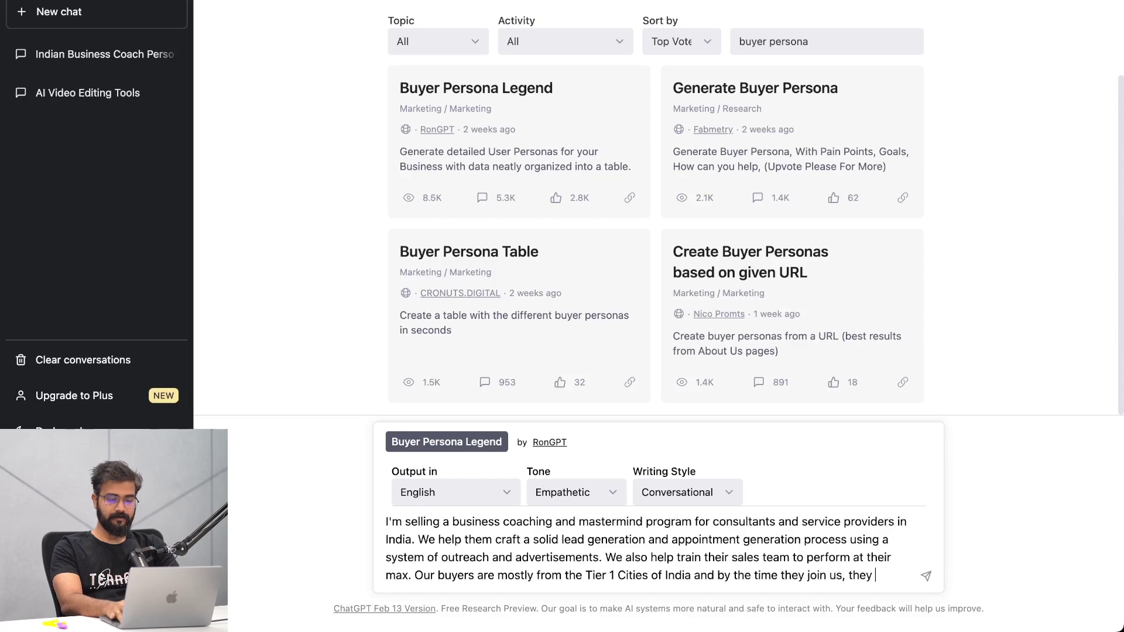
text( make)
key(BackSpace)
key(BackSpace)
key(BackSpace)
key(BackSpace)
text('re making ab)
text(out )
text(IN)
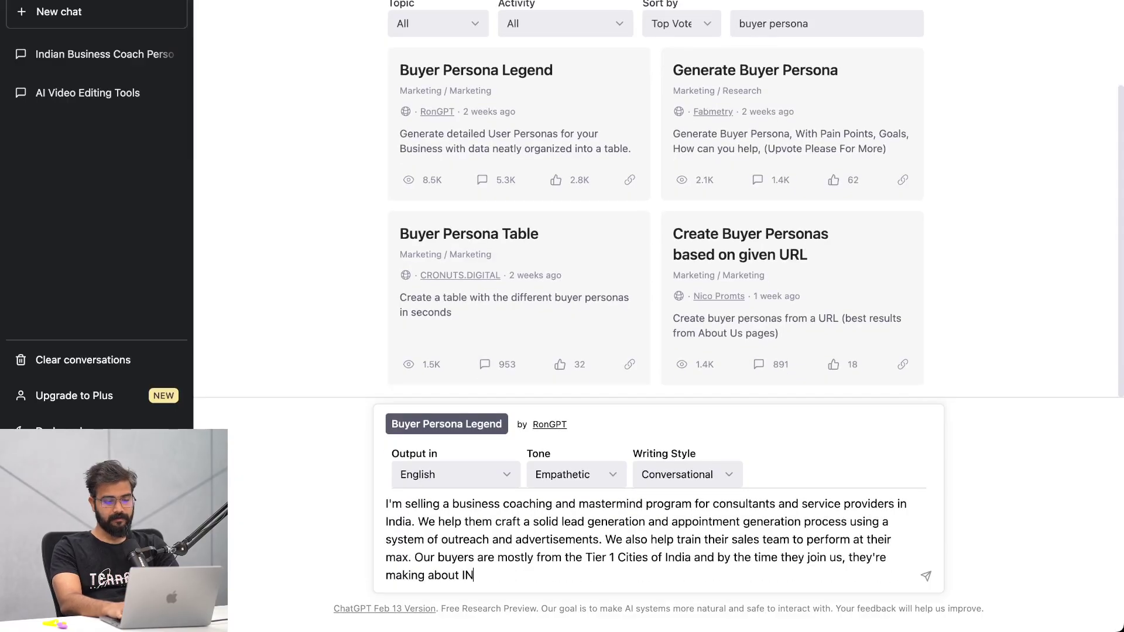
text(R 12-20 Lakhs per annum.)
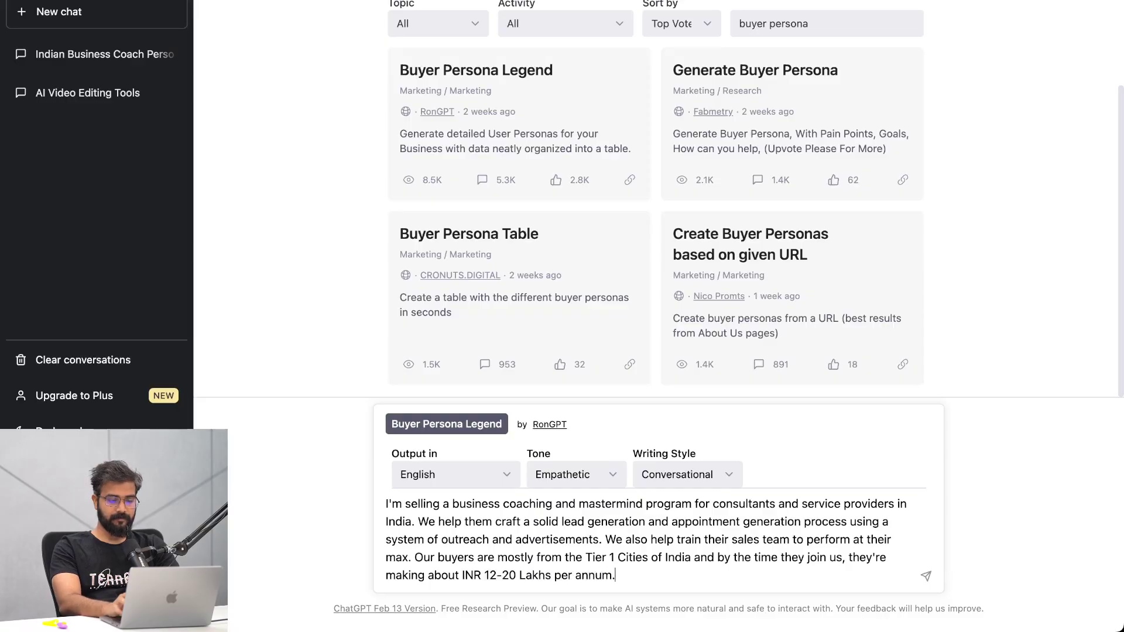
key(Return)
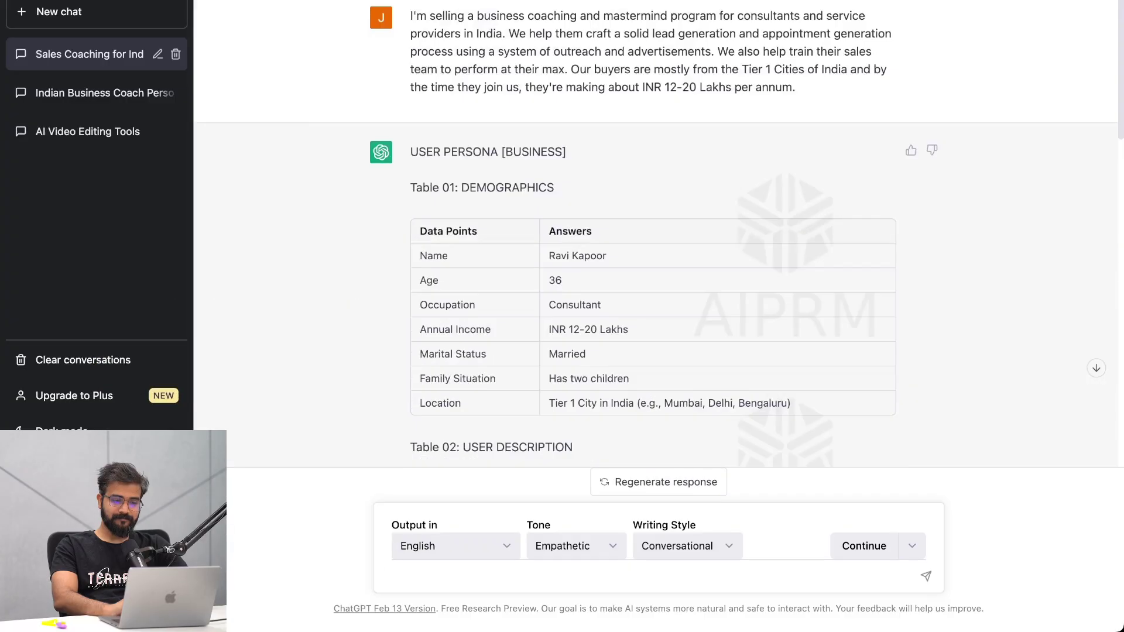
Scroll through the persona from Table 01 Demographics to the end of Table 04 Shopping Behaviors
scroll(656, 246, down, 3)
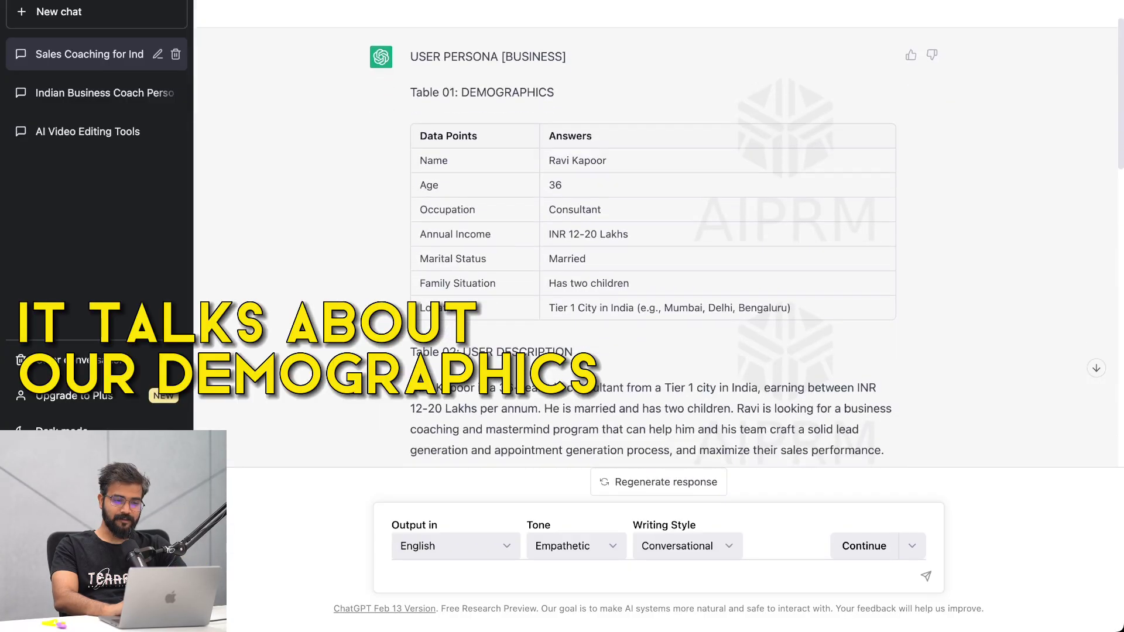
scroll(656, 246, down, 6)
scroll(656, 246, down, 8)
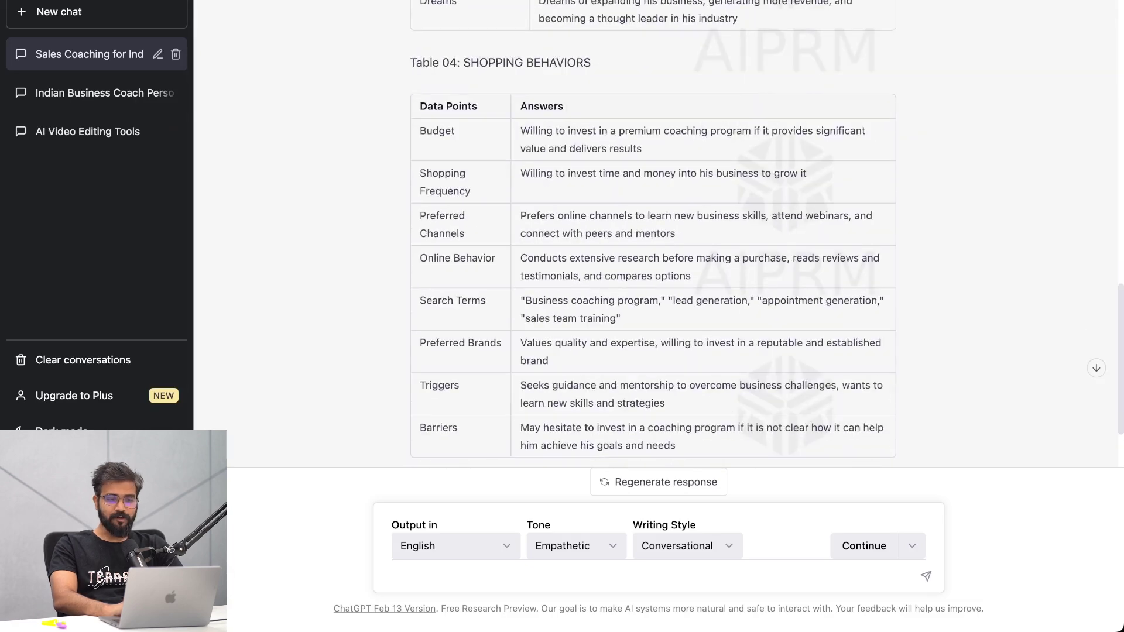
scroll(653, 246, down, 2)
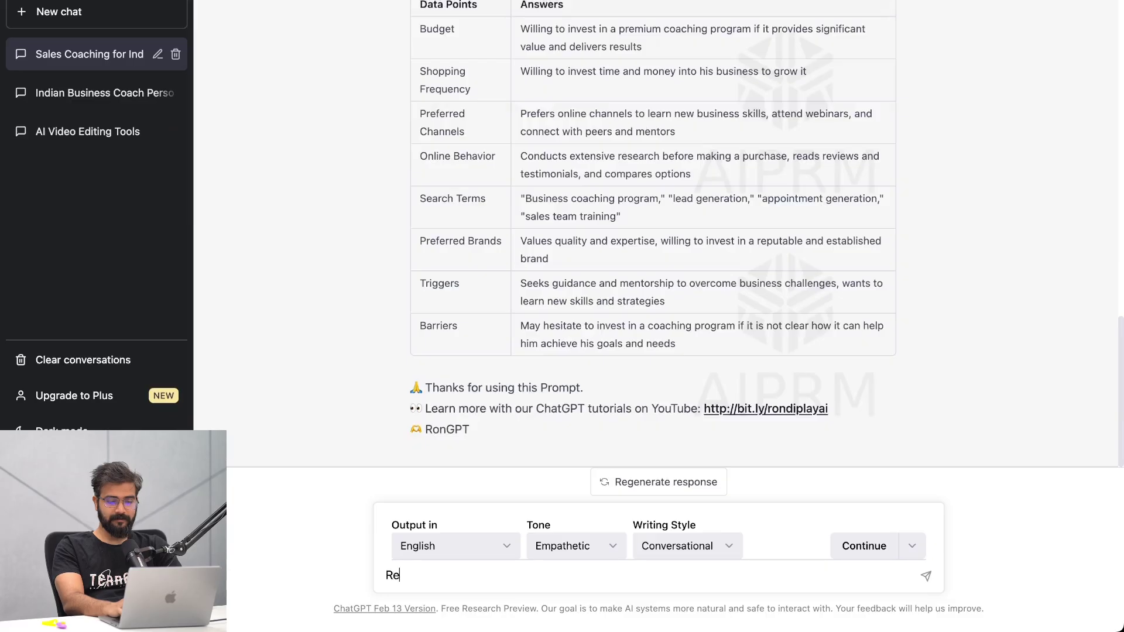
Ask for a rewritten persona with a day-in-their-life section, online hangout times and newsletter email readers
text(buyer )
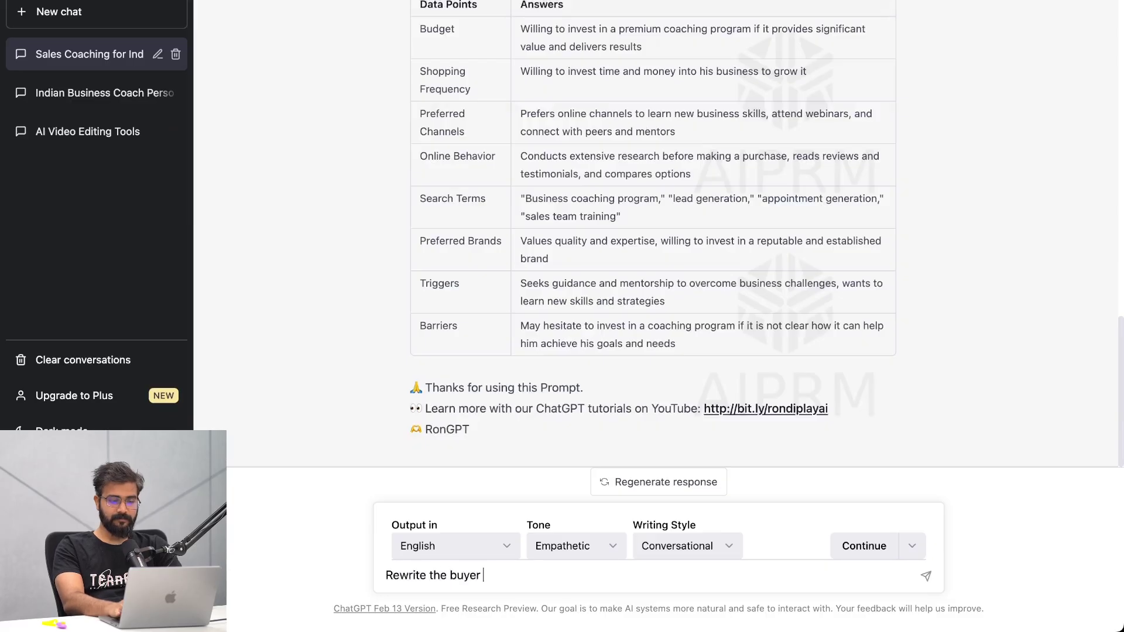
text(persona with the following additio)
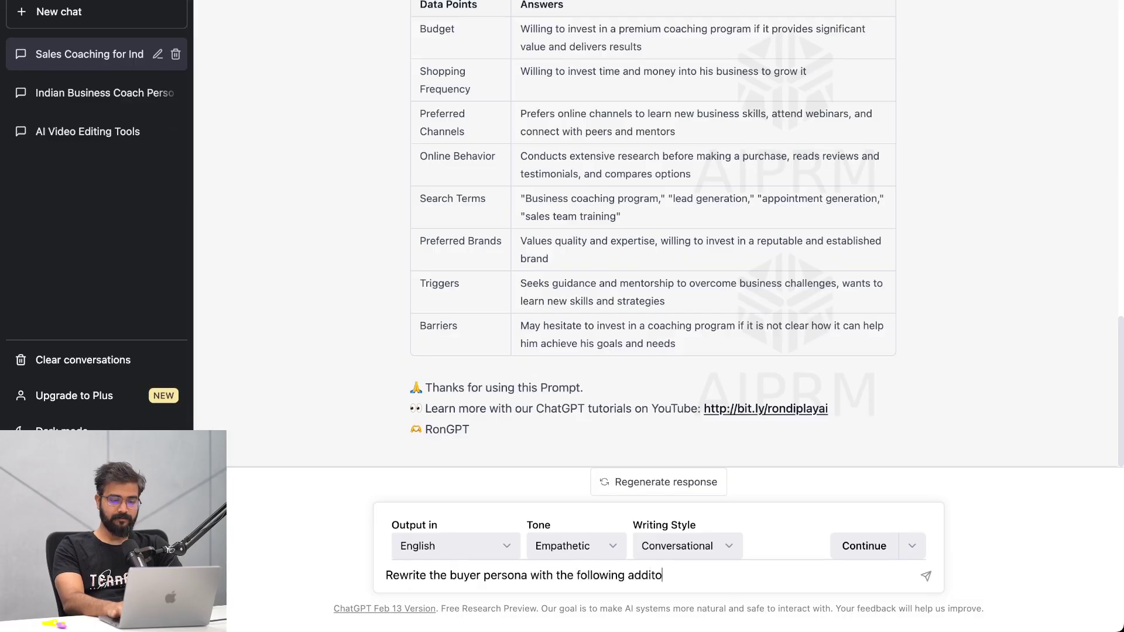
text(nal data.)
key(shift+Return)
key(shift+Return)
text(Add)
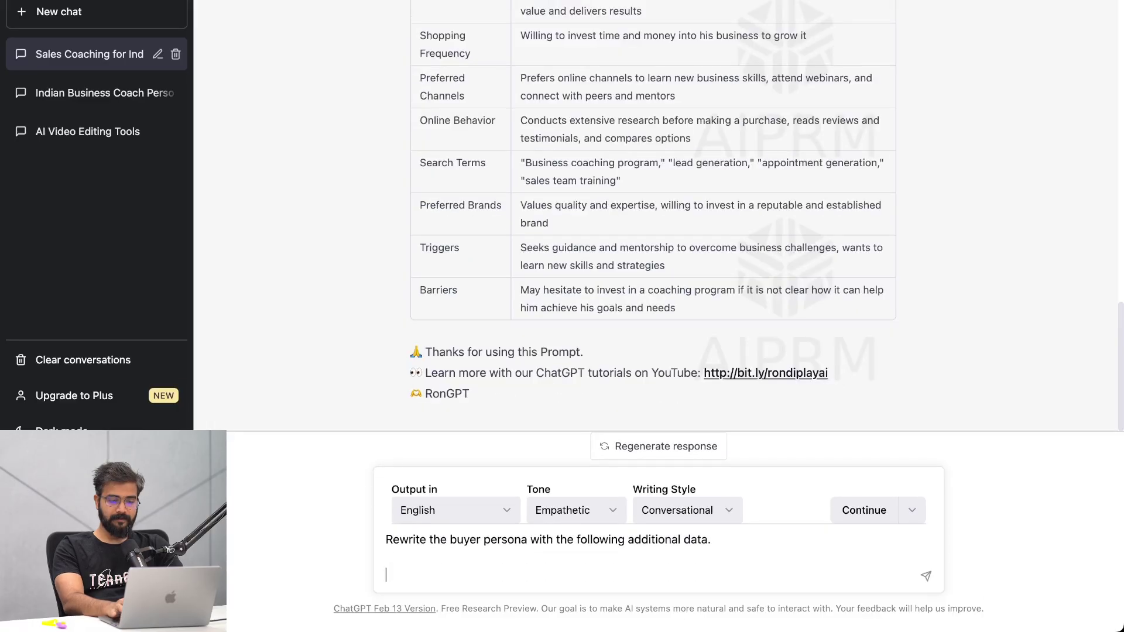
text( a section w)
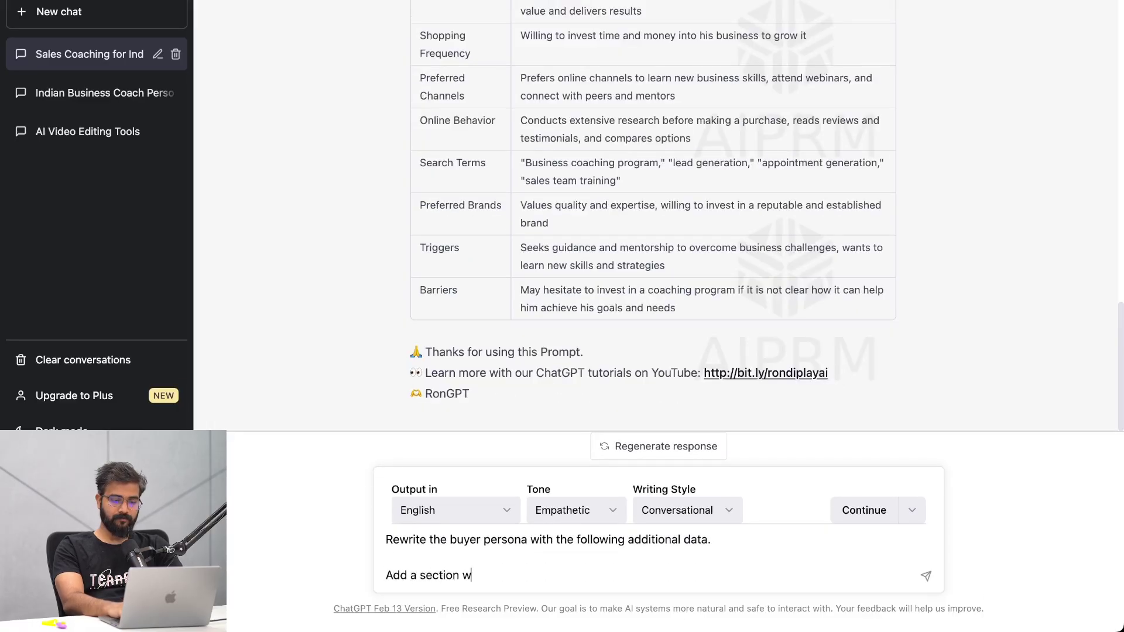
text(herich describes)
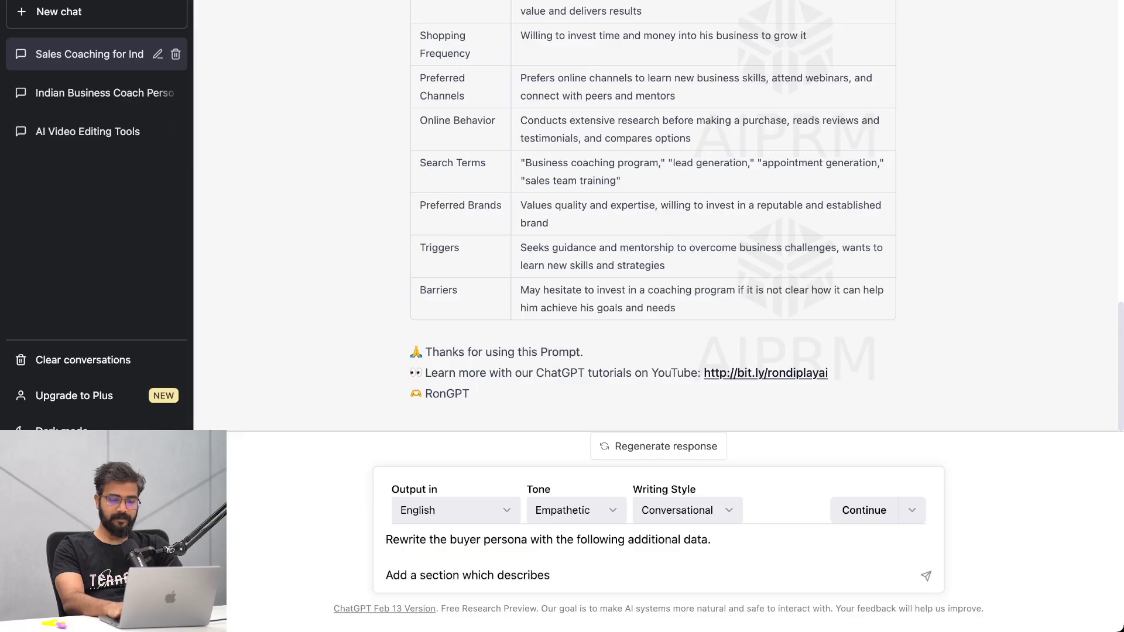
text( the their life)
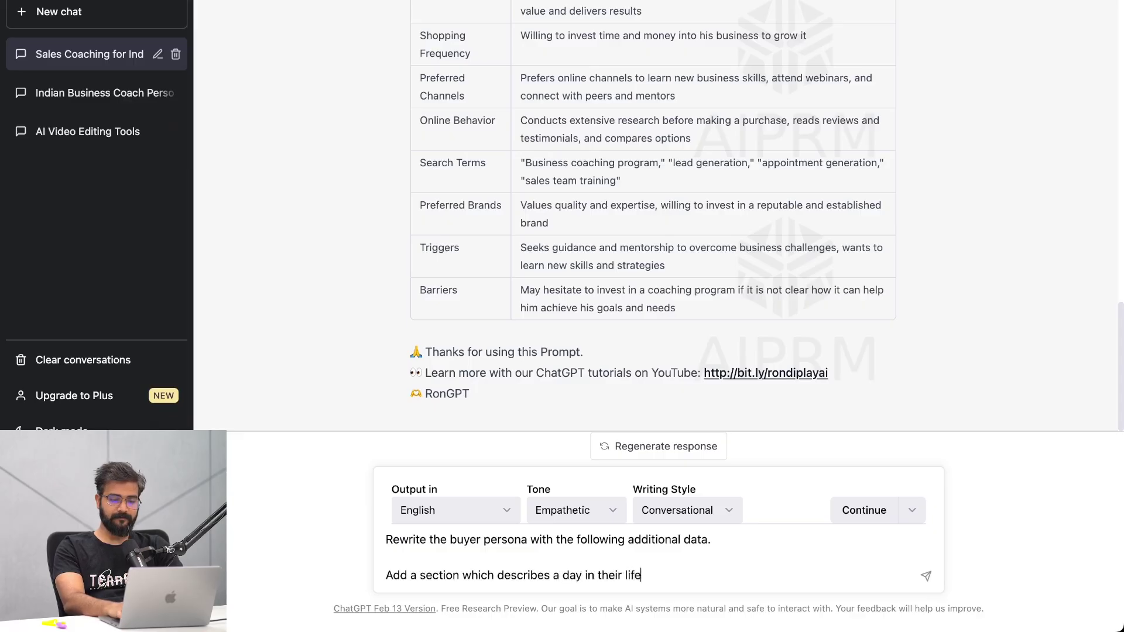
text( and also talks about the)
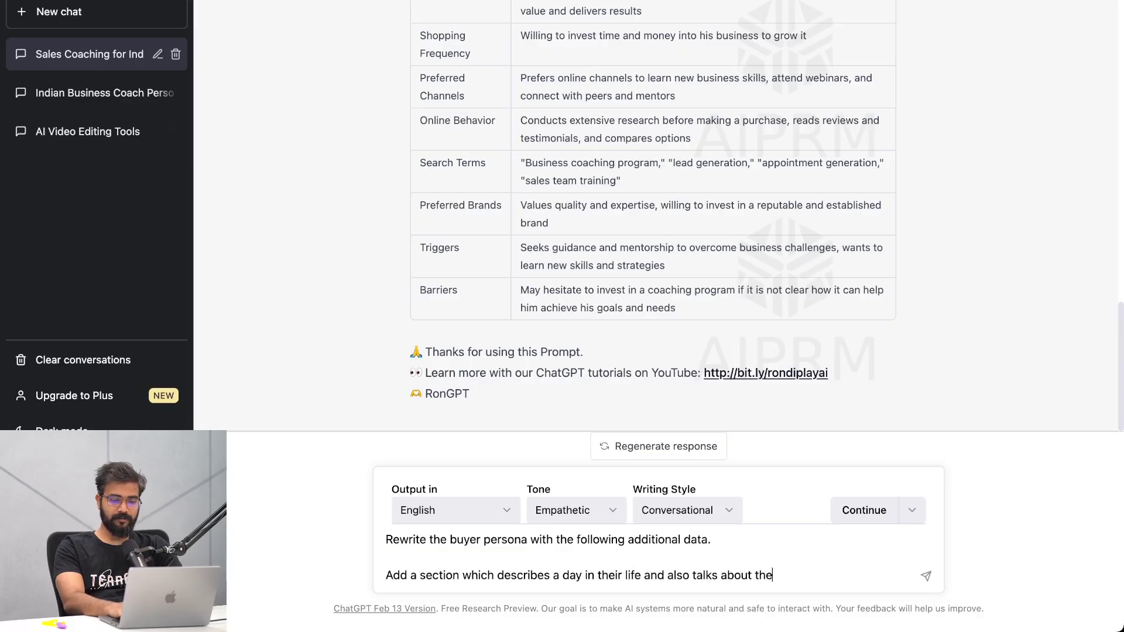
key(BackSpace)
key(BackSpace)
key(BackSpace)
text(whee)
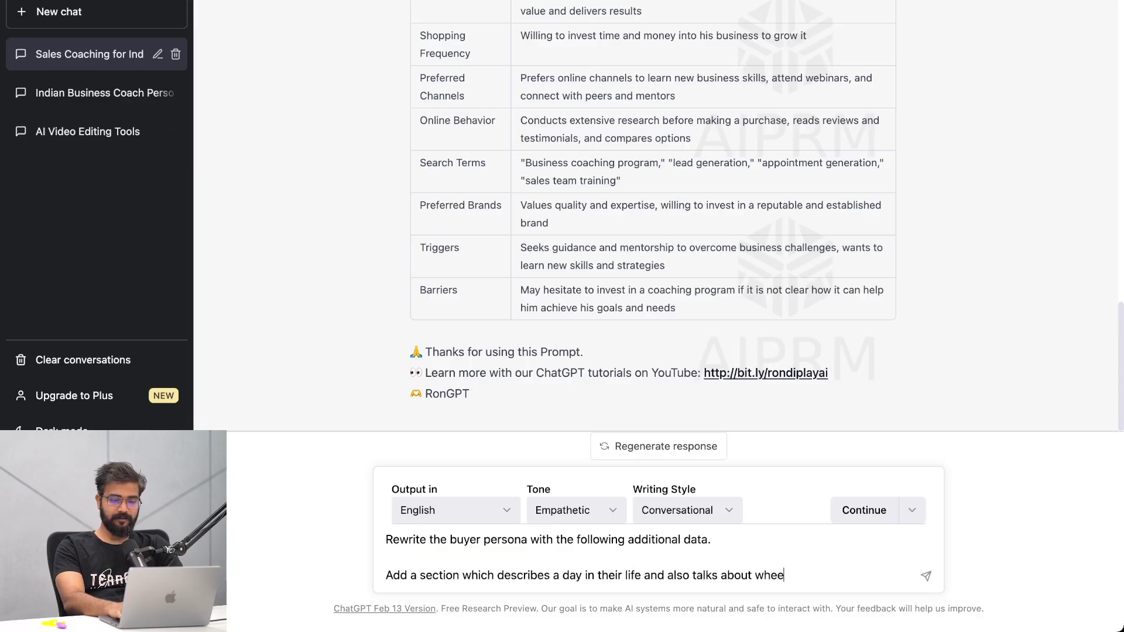
text(e they hang out on)
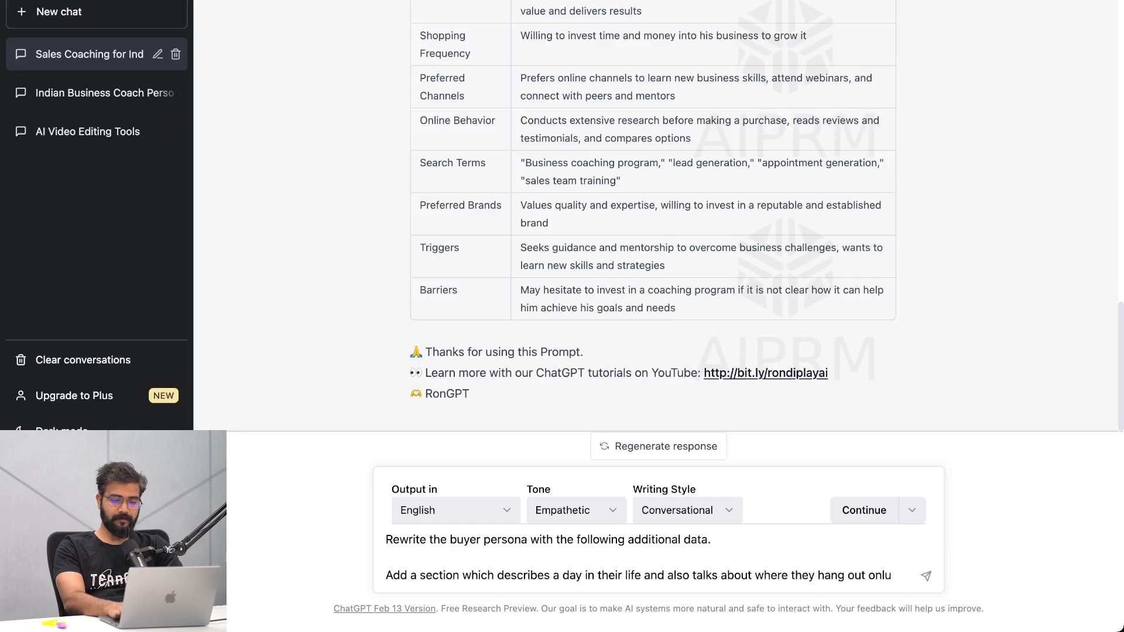
text(line in what time.)
key(shift+Return)
key(shift+Return)
text(It wlas)
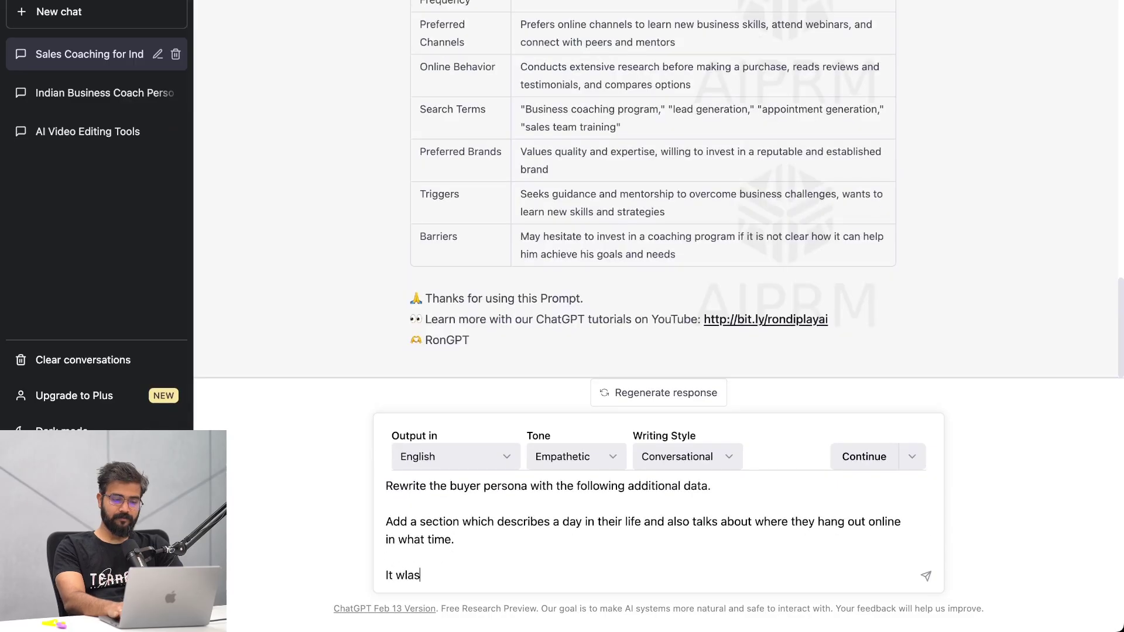
text(Majority of)
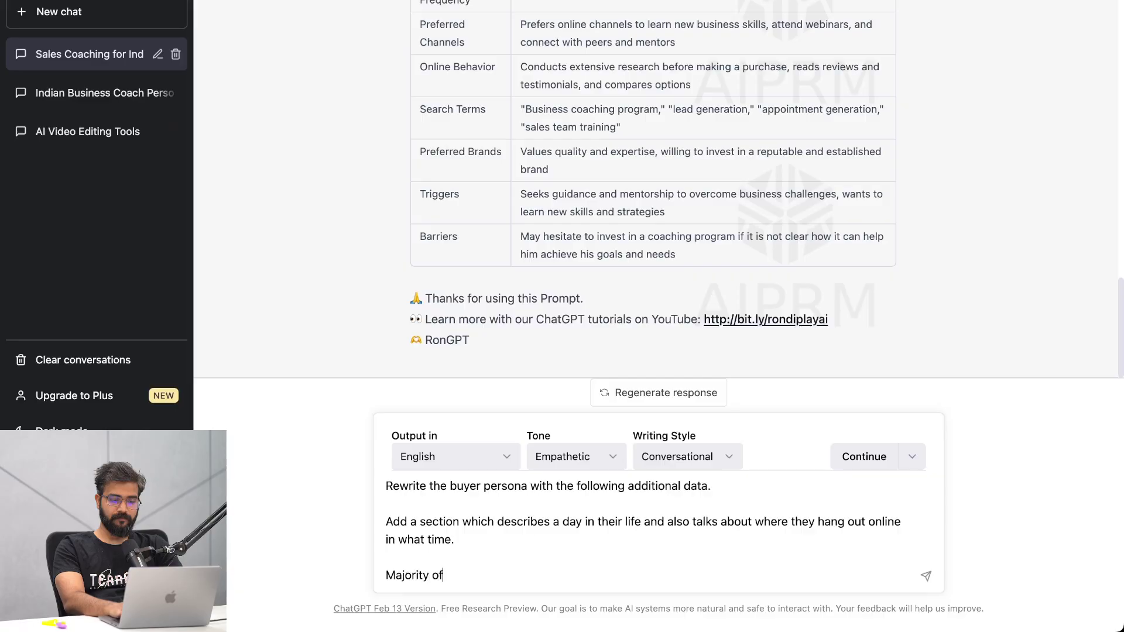
text(uyers came thoug)
key(BackSpace)
key(BackSpace)
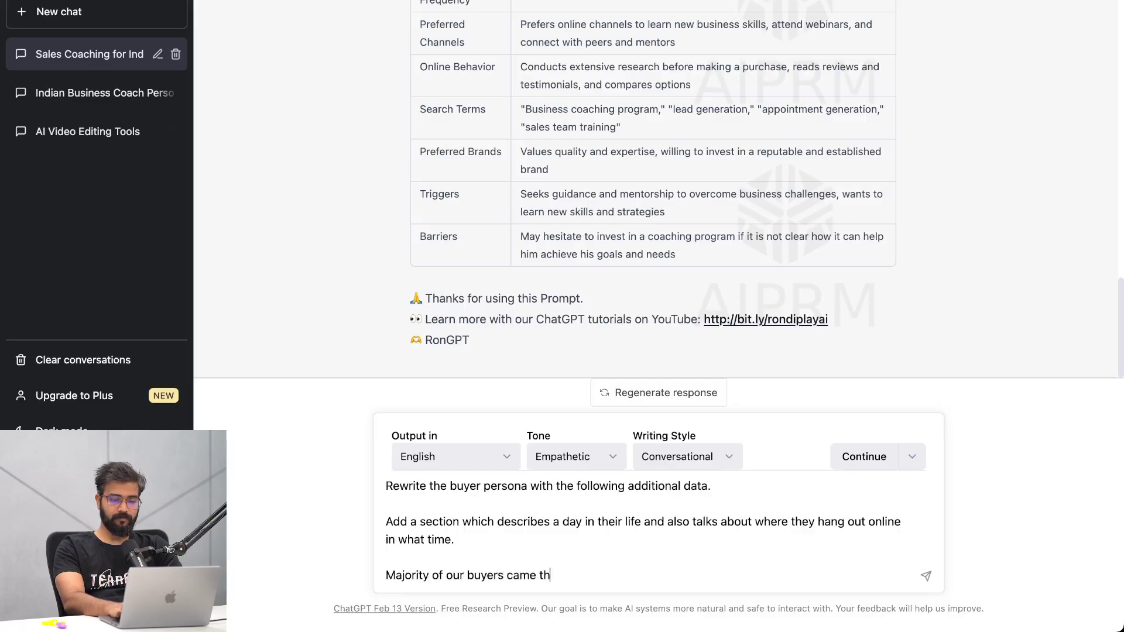
text(ough our ne)
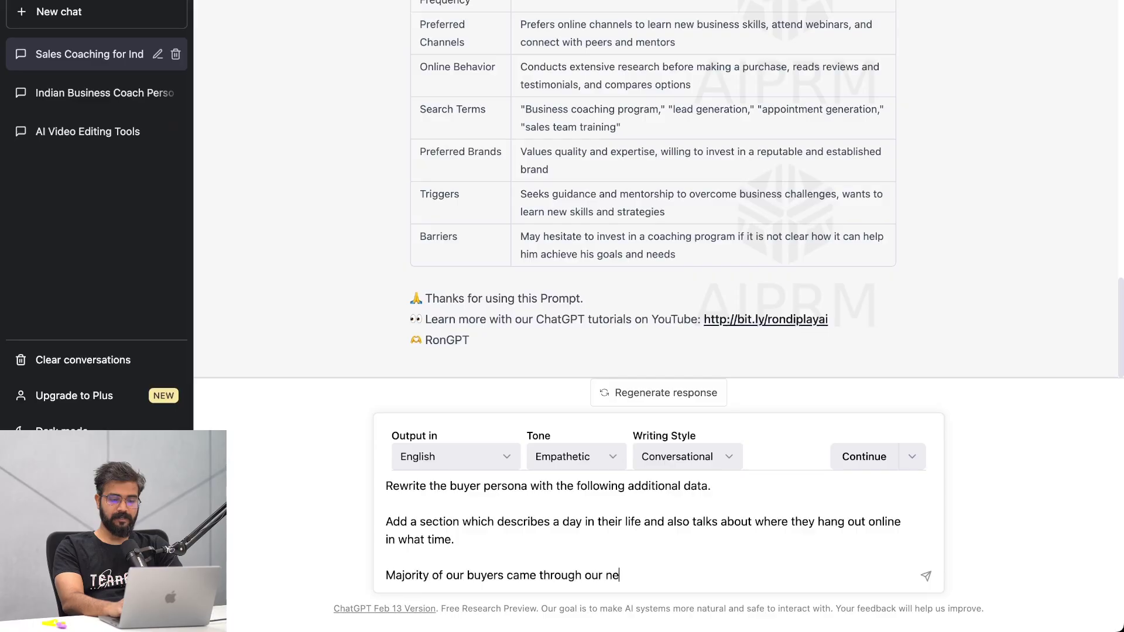
text(wletters an)
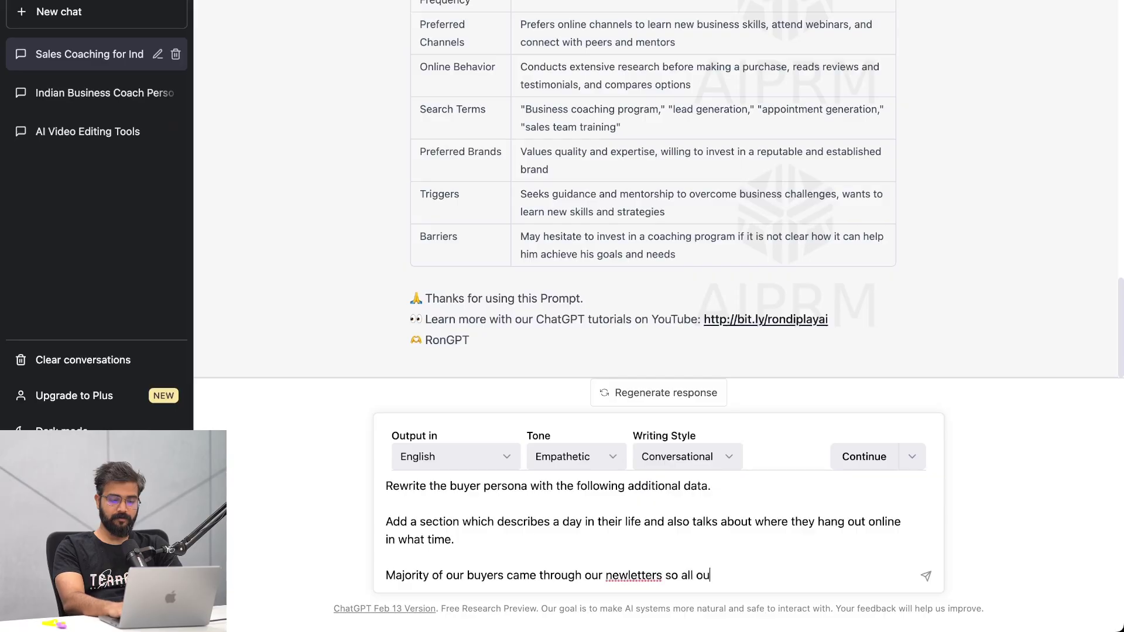
text(s are f)
key(BackSpace)
text(definitely email readers)
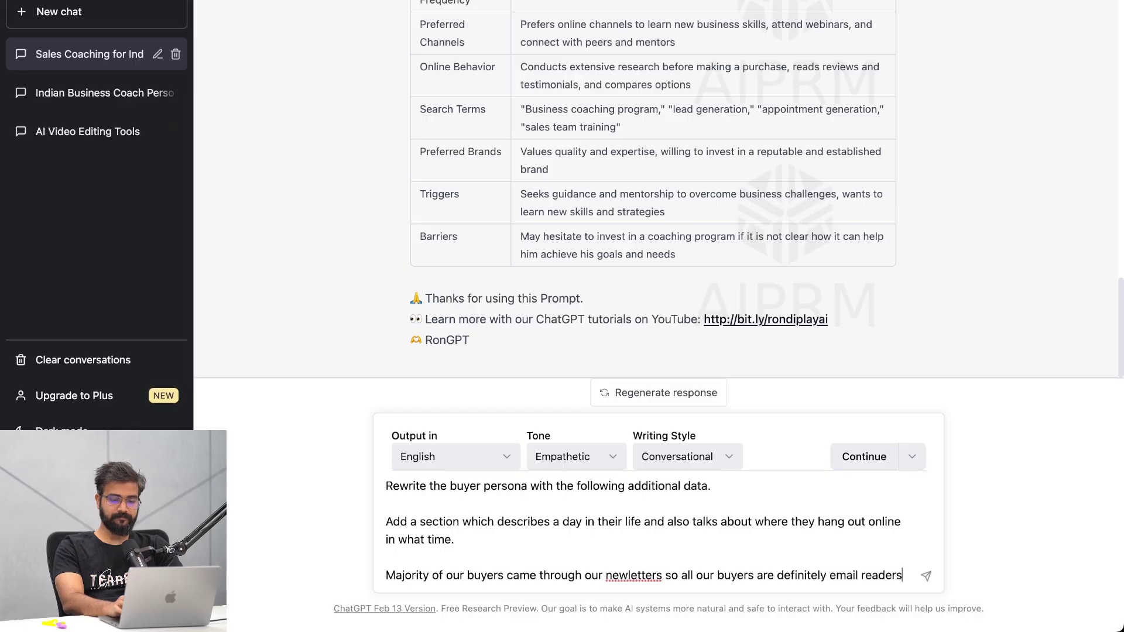
key(Return)
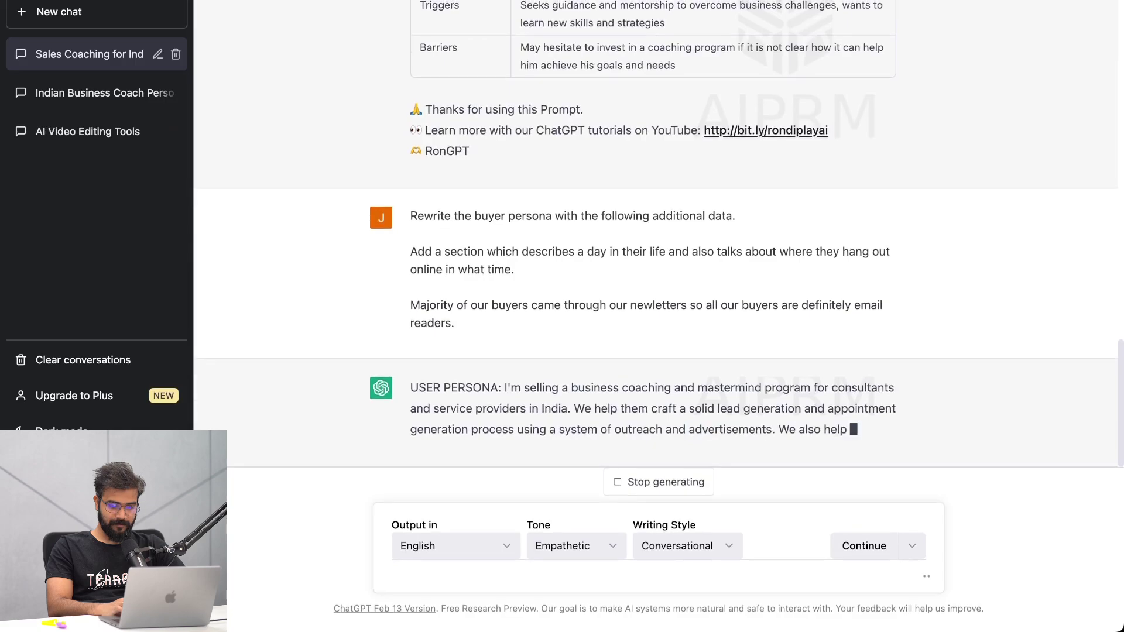
Scroll through the rewritten persona to check its day-in-her-life and online hangout sections
scroll(656, 234, up, 2)
scroll(656, 234, down, 7)
scroll(655, 234, up, 2)
scroll(656, 235, down, 10)
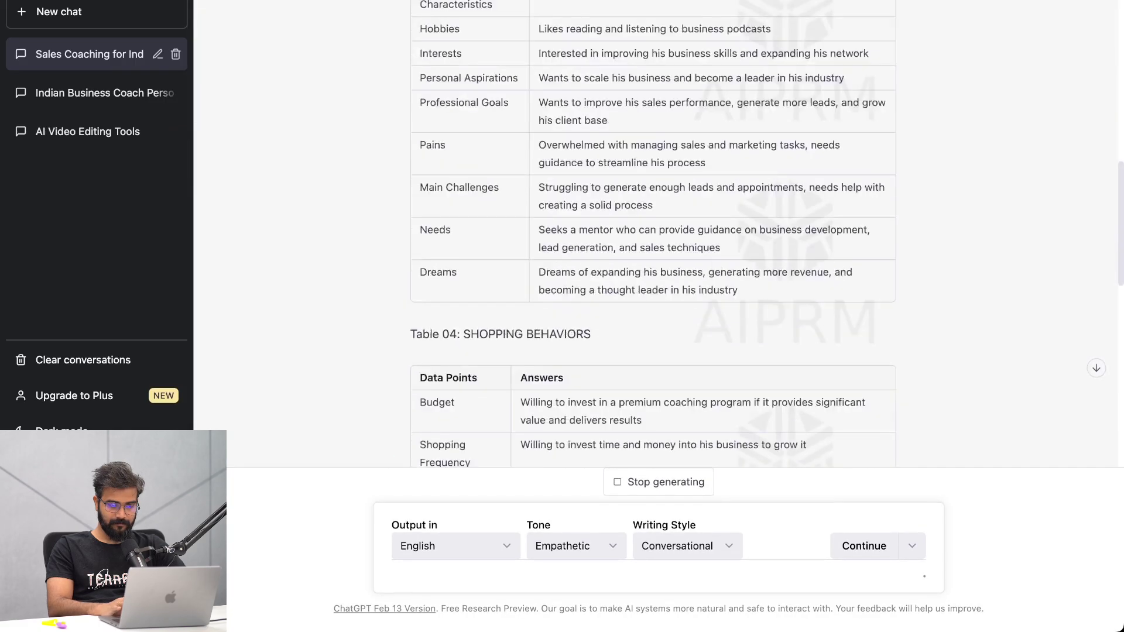
scroll(656, 234, up, 15)
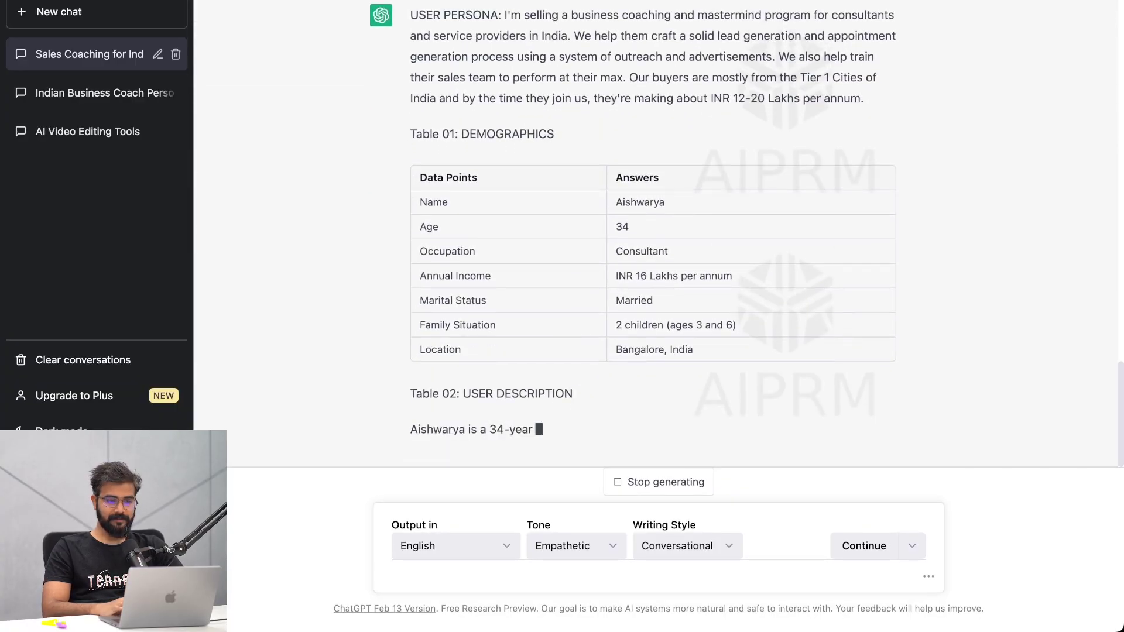
scroll(656, 234, up, 10)
scroll(656, 234, up, 15)
scroll(655, 234, down, 20)
scroll(656, 235, down, 8)
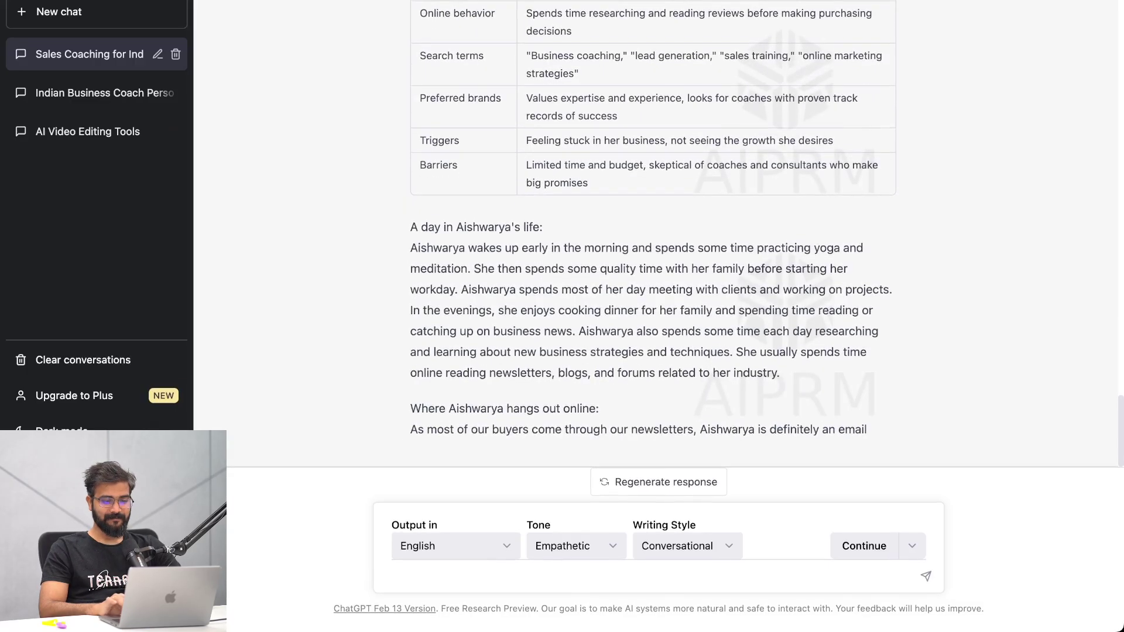
Draft the prompt 'Using the above buyer persona write a few paragraphs on a day in the life of my buyer.'
drag(867, 430, 410, 409)
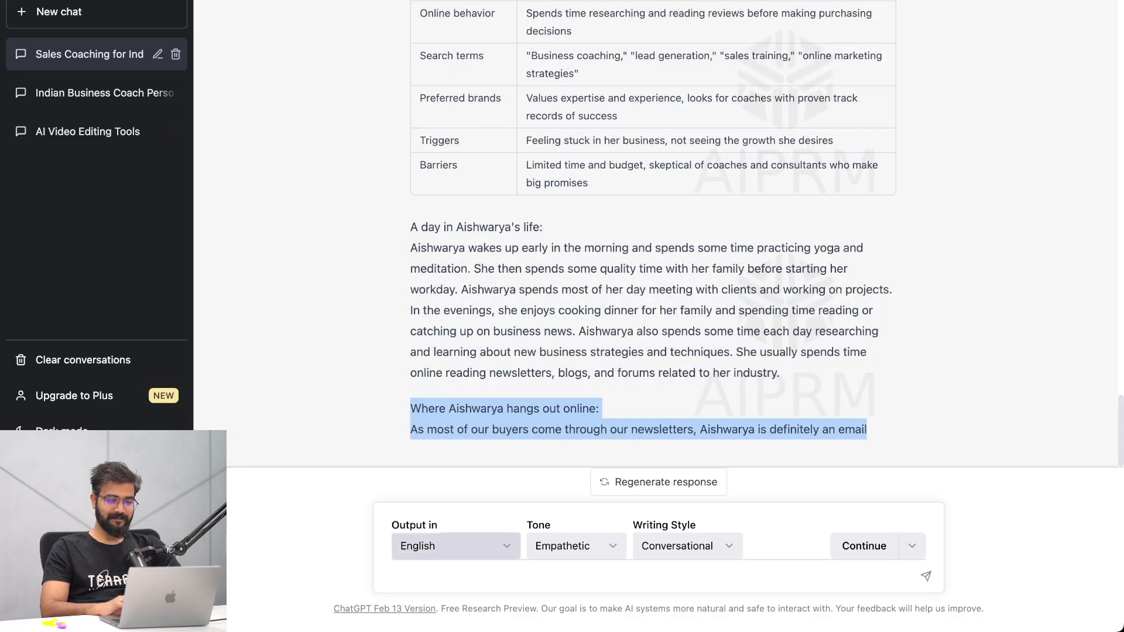
click(386, 575)
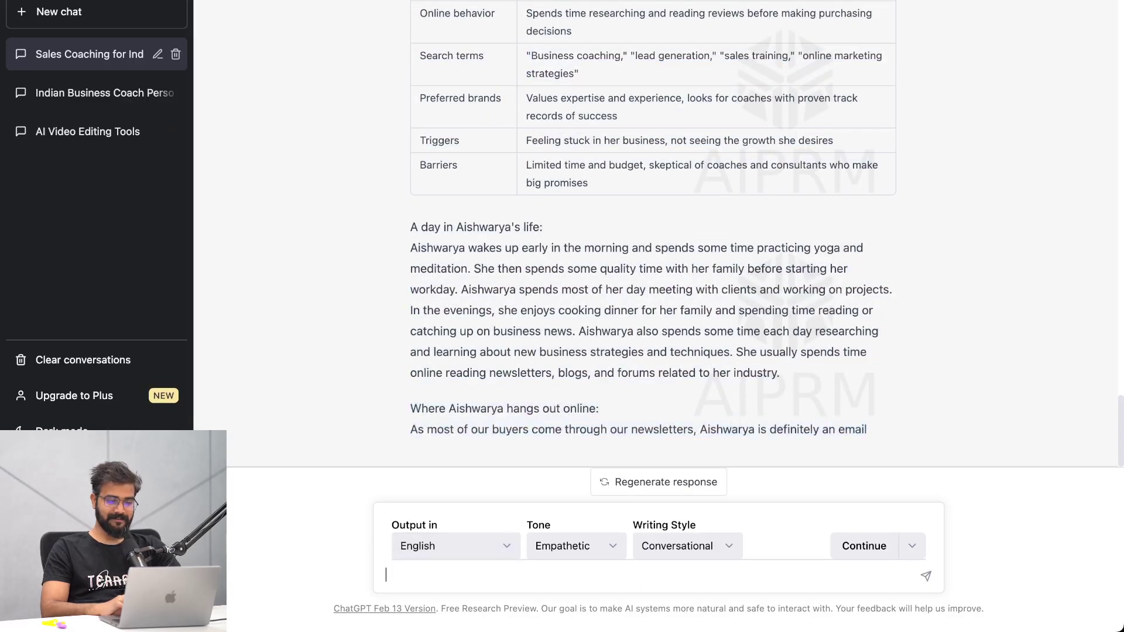
text(What)
key(BackSpace)
key(BackSpace)
key(BackSpace)
key(BackSpace)
text(Write a decrip)
key(super+a)
text(Using the above target)
key(BackSpace)
key(BackSpace)
key(BackSpace)
key(BackSpace)
key(BackSpace)
key(BackSpace)
key(BackSpace)
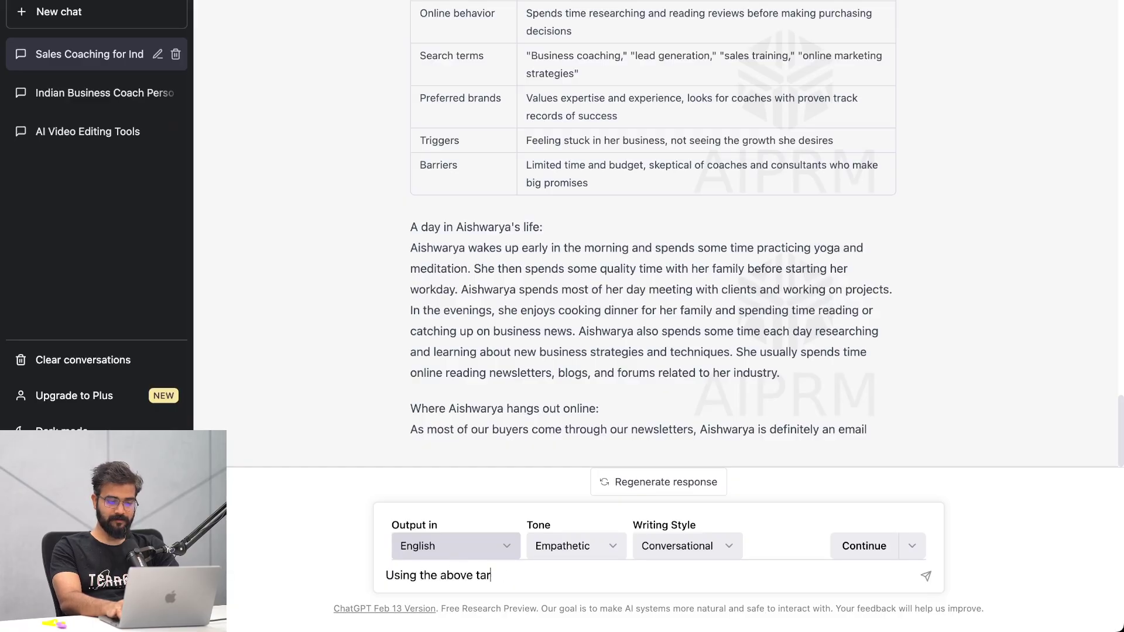
text(buyer per)
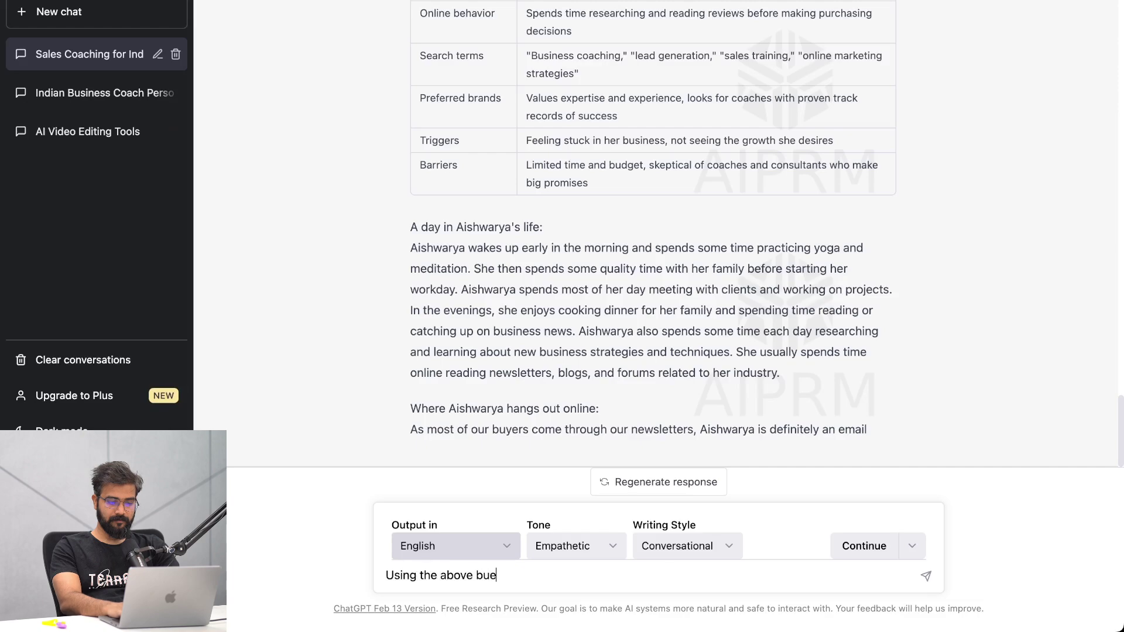
text(sona )
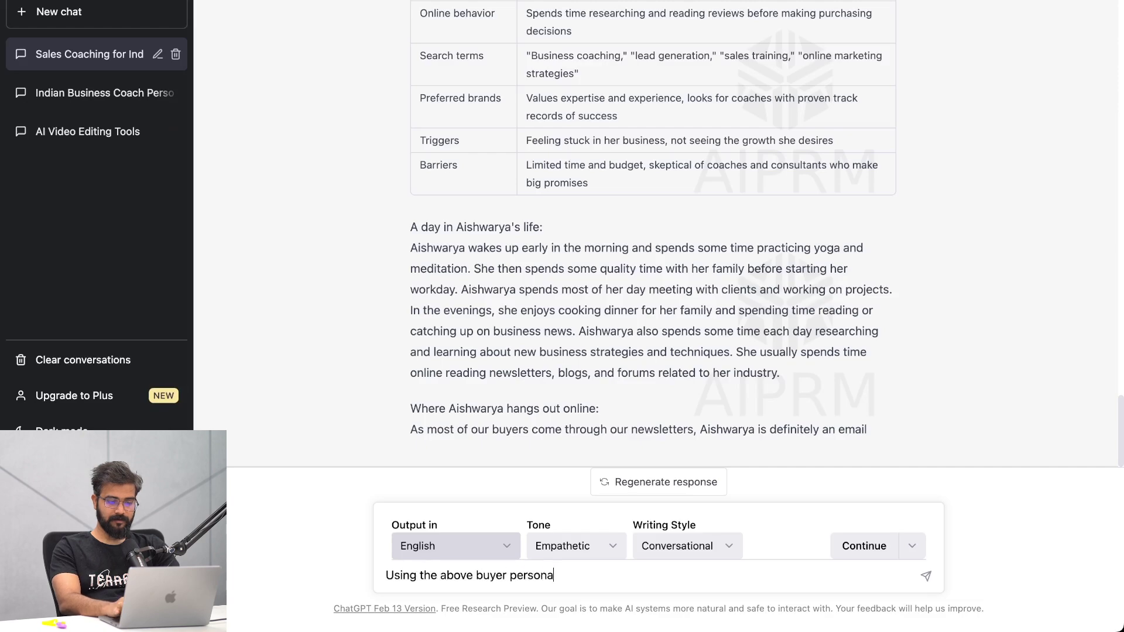
text(write a)
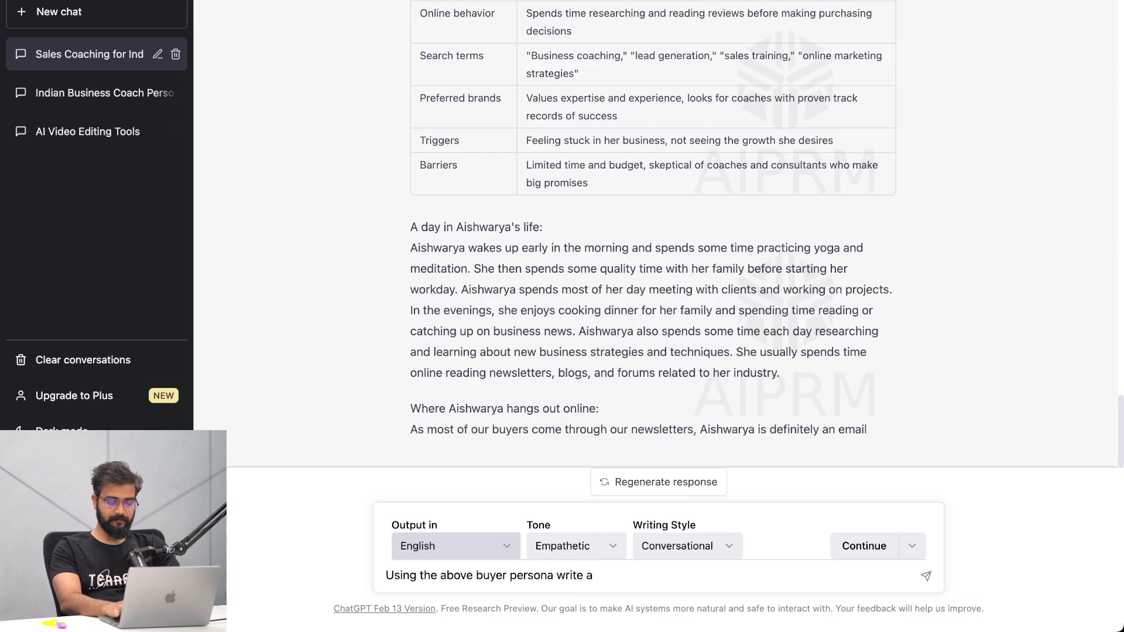
key(BackSpace)
key(BackSpace)
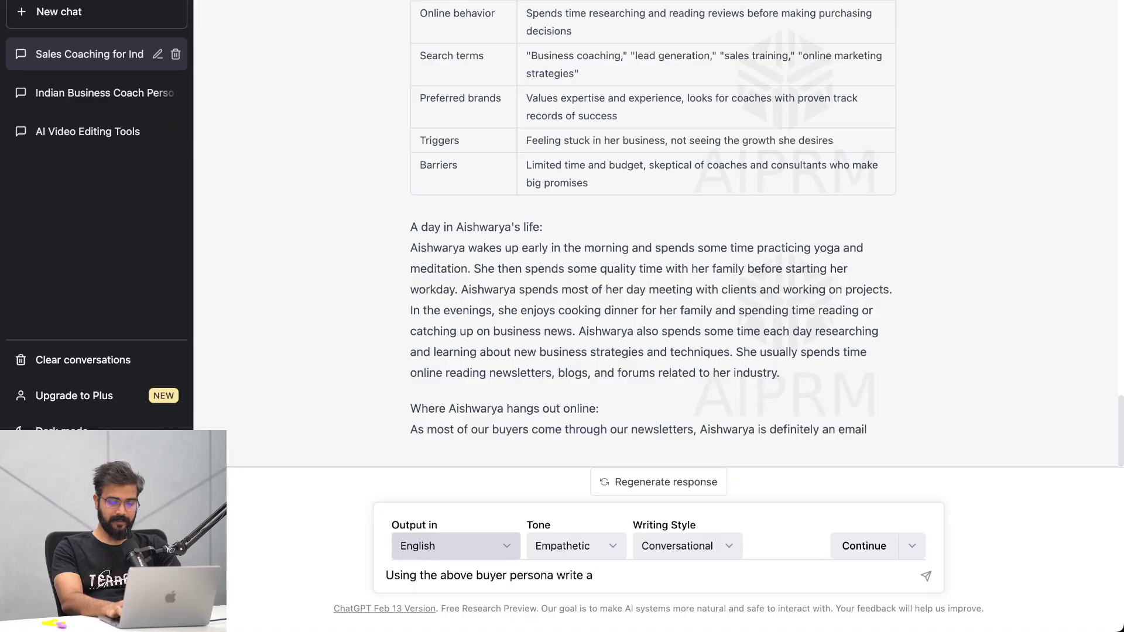
text(ab)
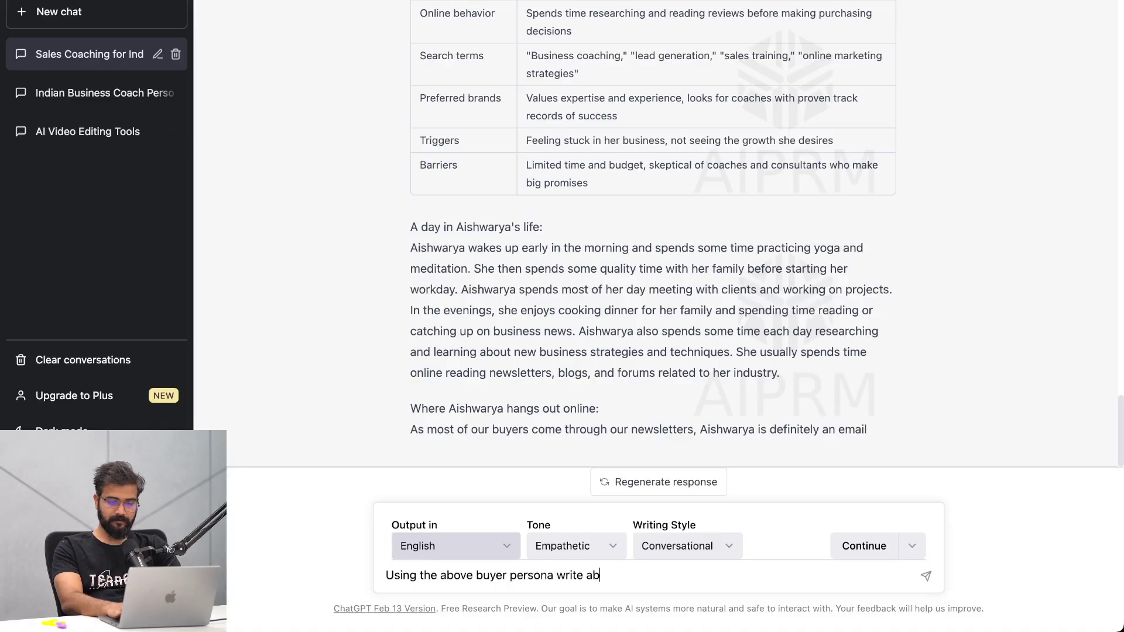
key(BackSpace)
text( fe para)
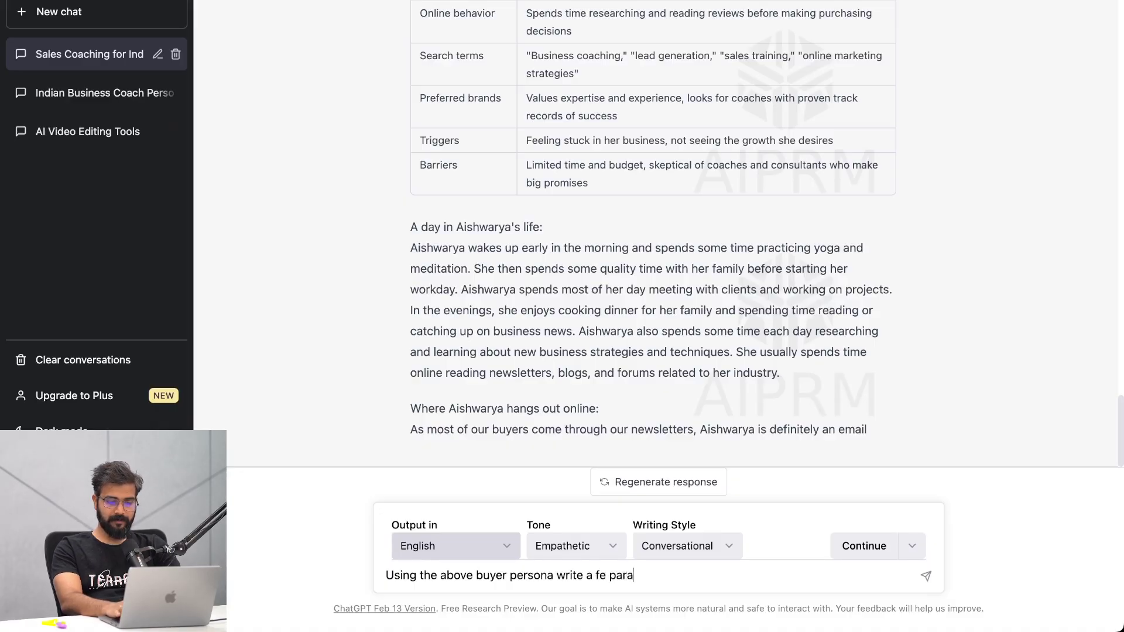
key(BackSpace)
key(BackSpace)
key(BackSpace)
key(BackSpace)
key(BackSpace)
text(w paragraphs on )
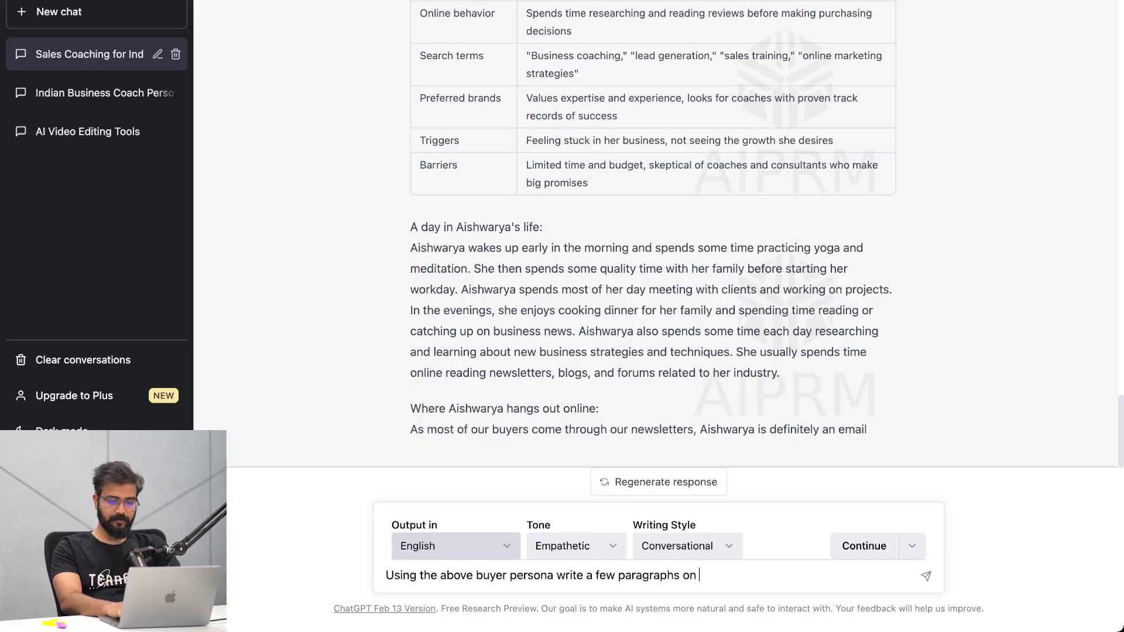
text(a day in the liv)
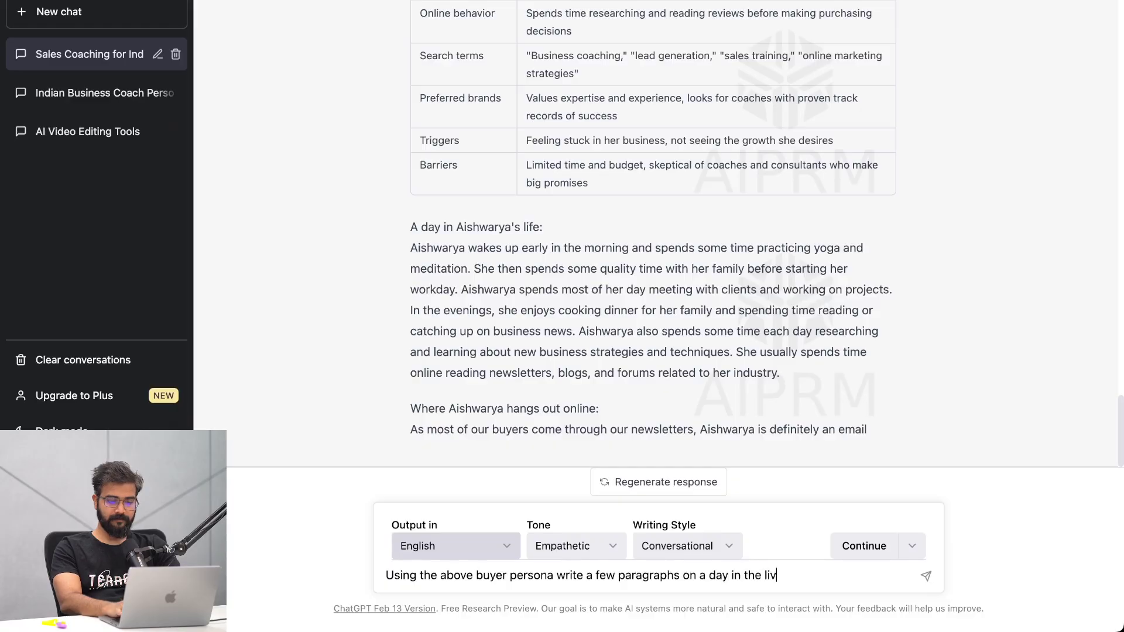
text(e o)
key(BackSpace)
text(e fo)
key(BackSpace)
key(BackSpace)
text(fo my)
key(BackSpace)
key(BackSpace)
key(BackSpace)
key(BackSpace)
key(BackSpace)
text(of)
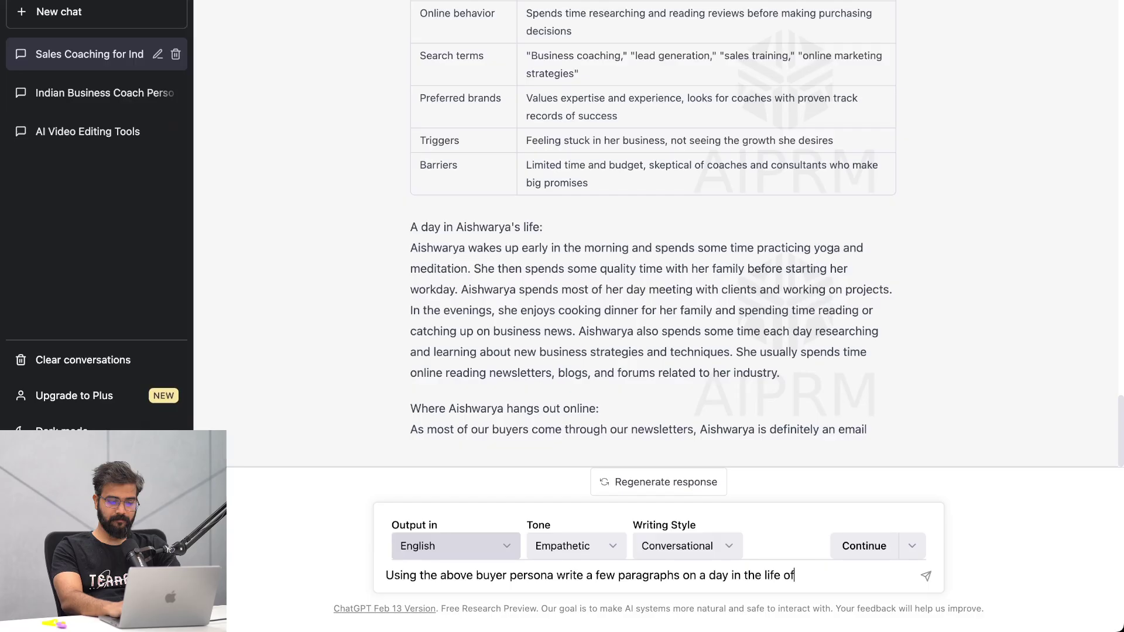
text( my buyer.TH)
key(BackSpace)
key(BackSpace)
Add that it should cover where they hang out online and how they decide what and when to buy, and send
text(Thi)
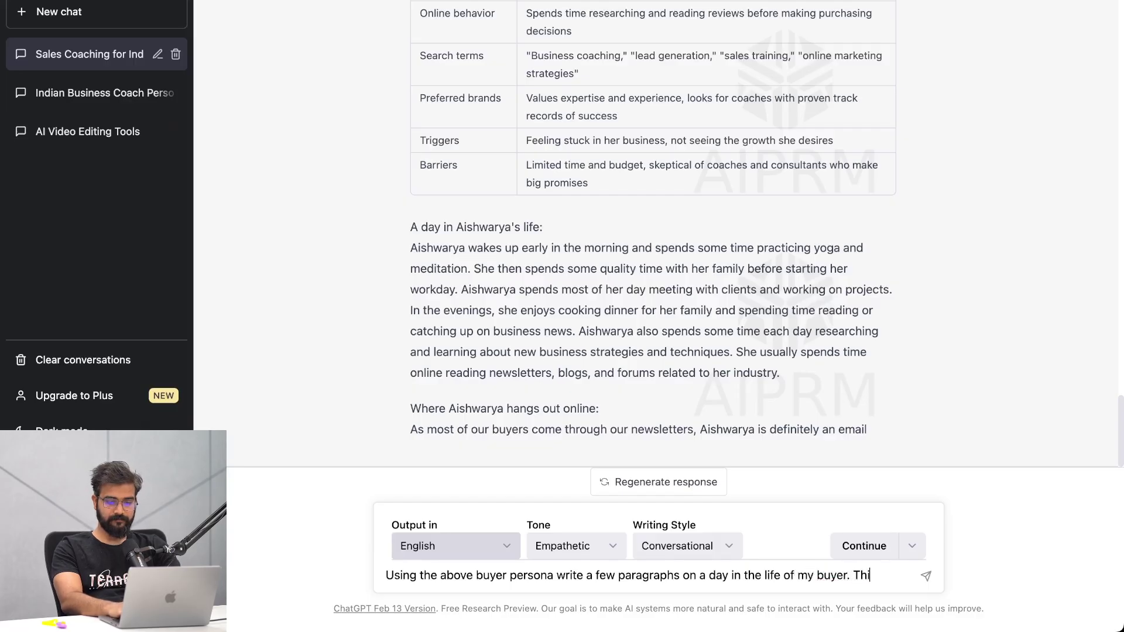
text(s should incl)
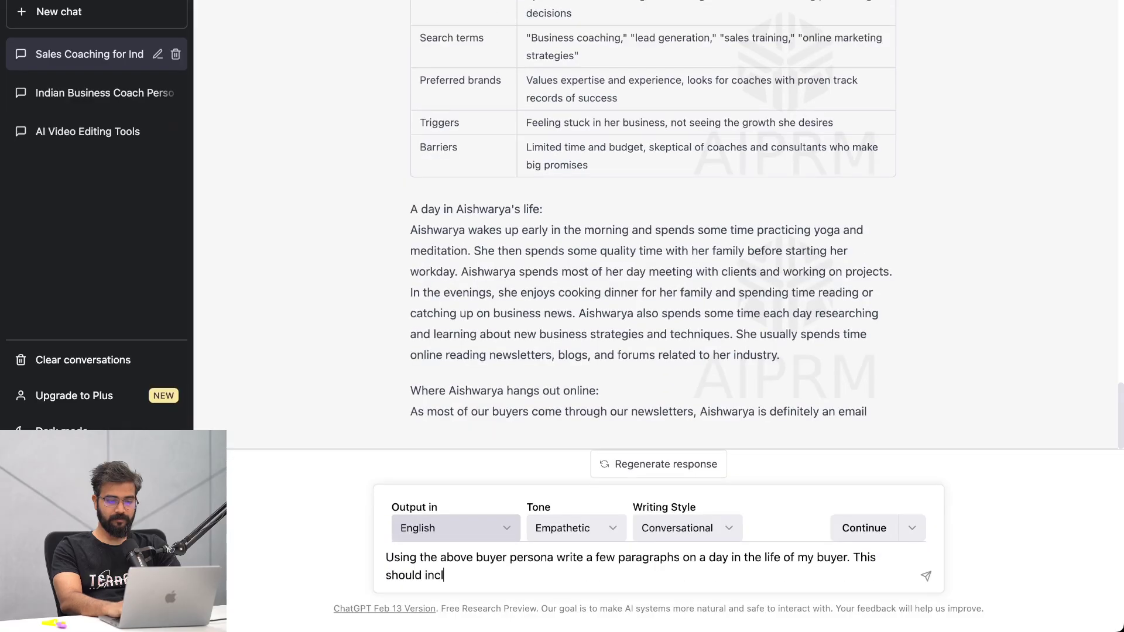
text(ude where they)
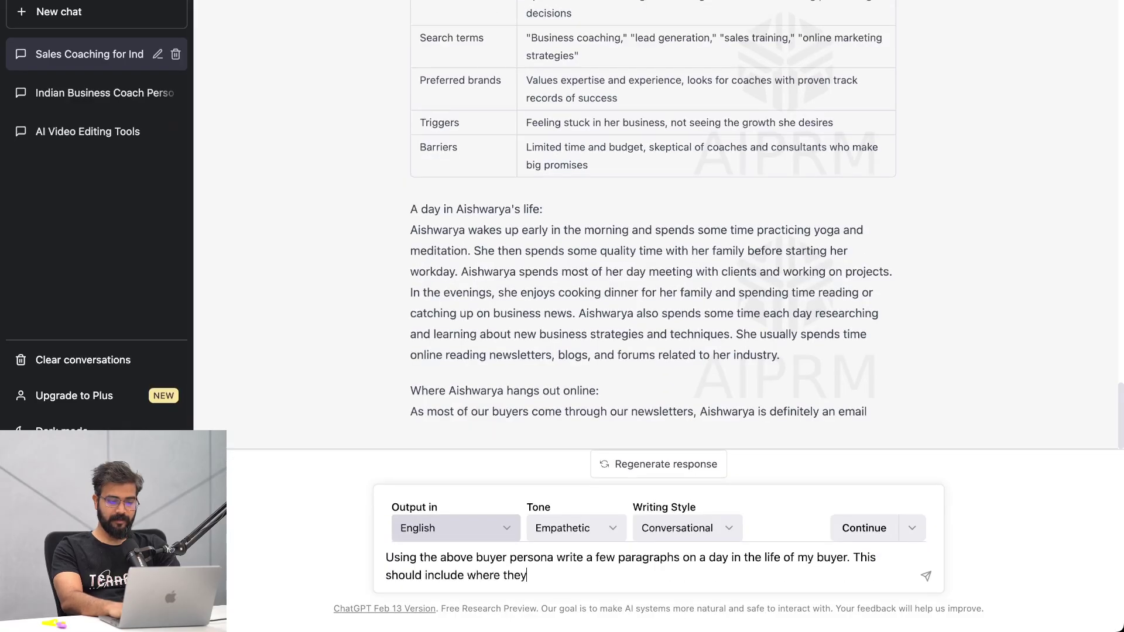
text( hanf)
key(BackSpace)
text(gout on)
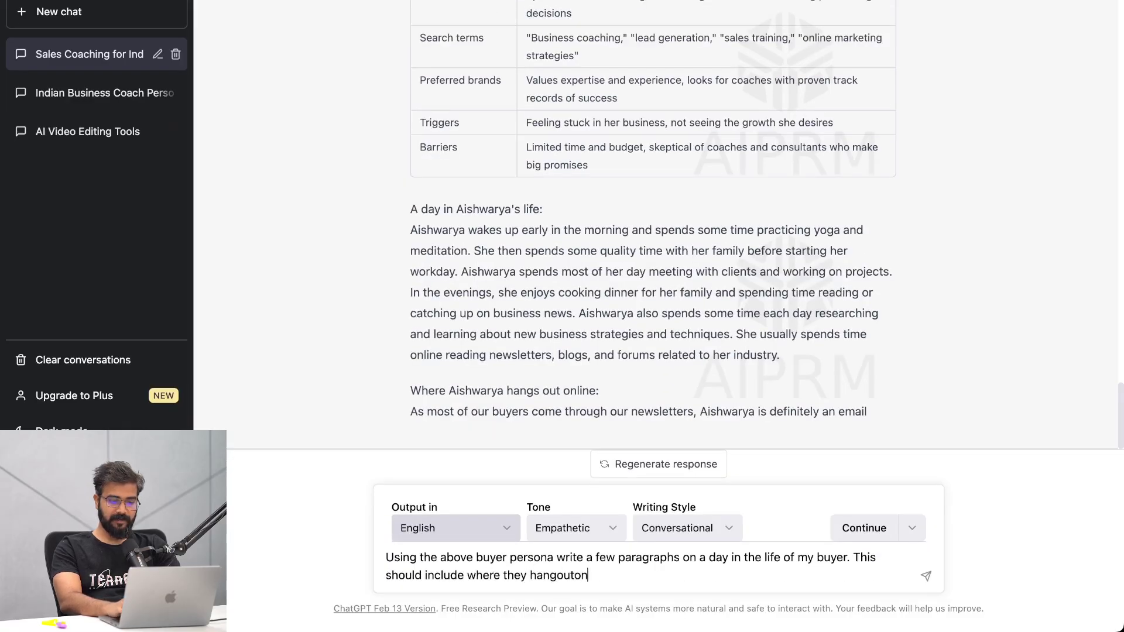
text(line and how the)
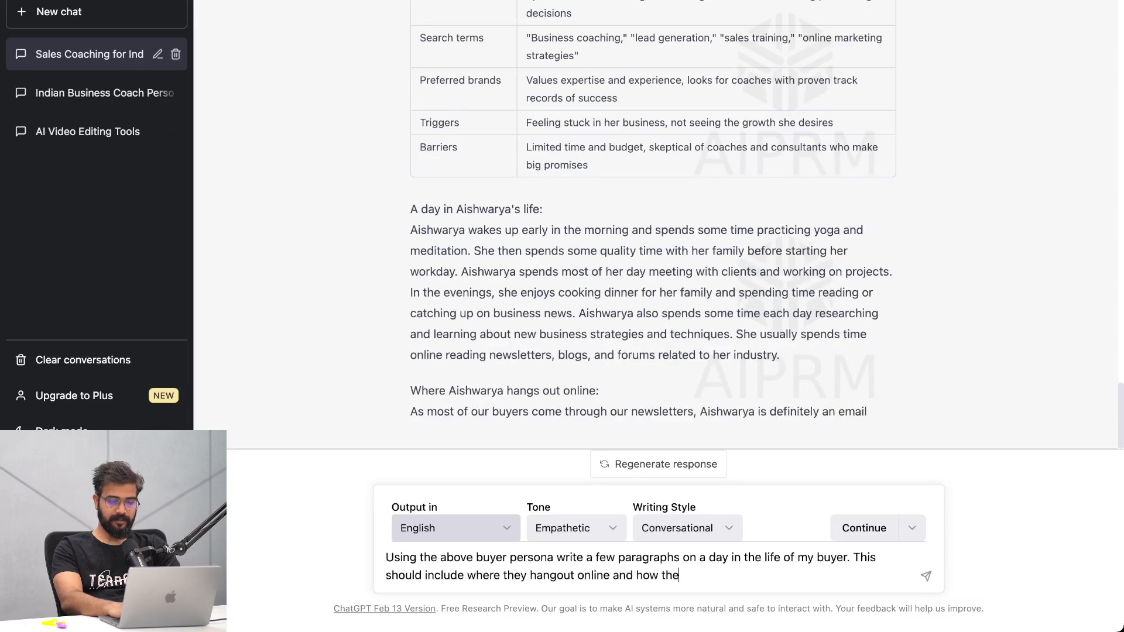
text(y decide wh)
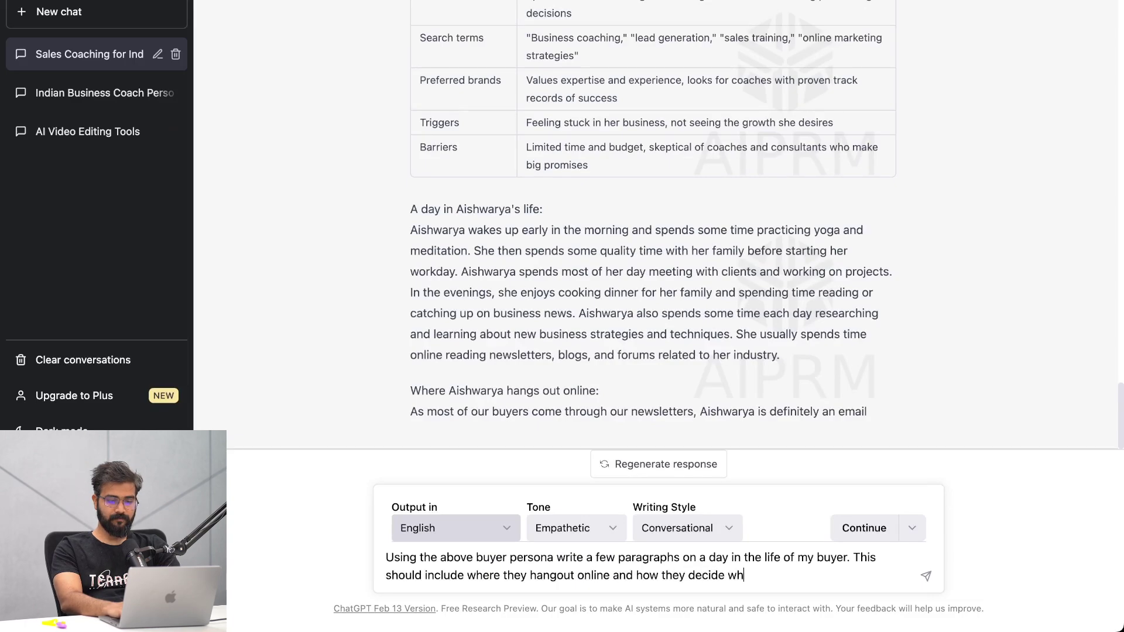
text(at to buy and )
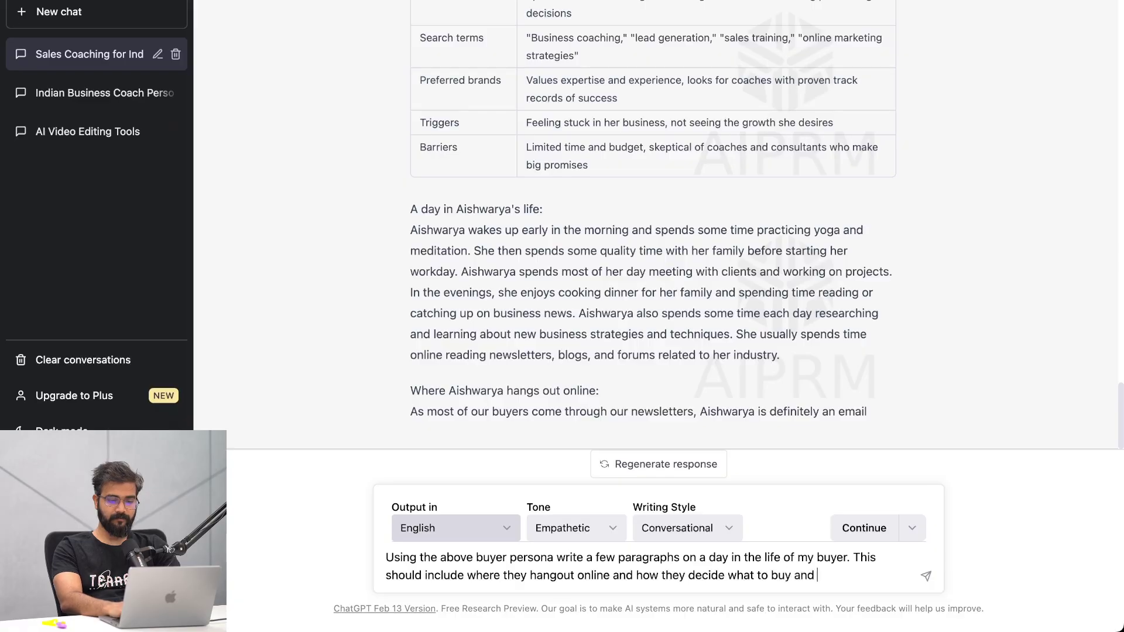
text(when to buy)
key(Return)
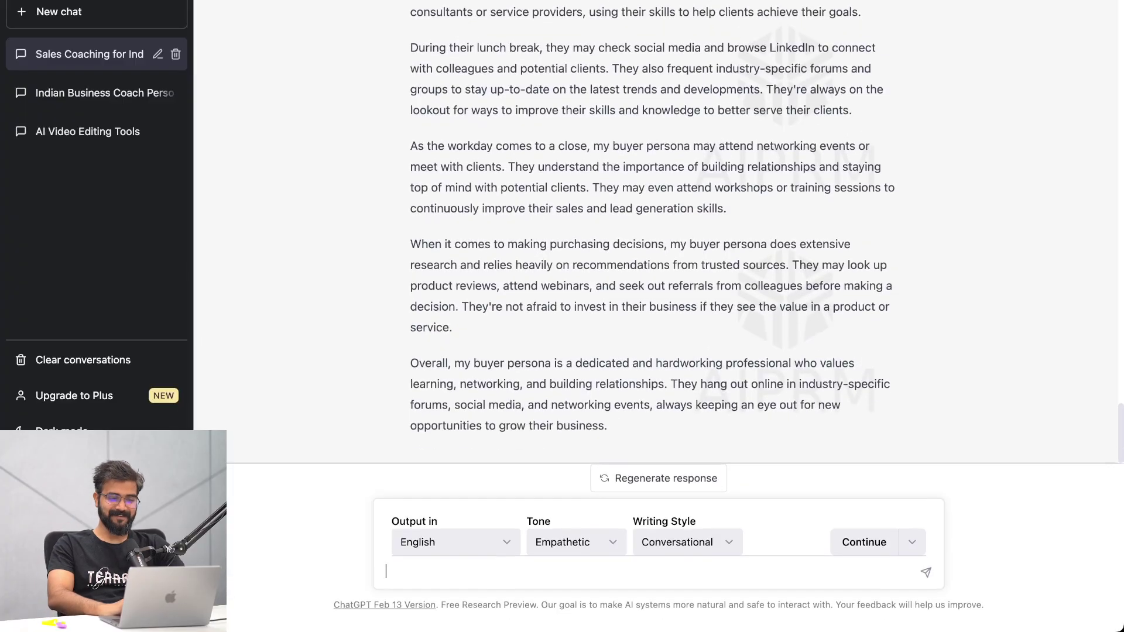
Highlight key sentences on purchasing decisions, reviews, webinars, referrals and willingness to invest
scroll(653, 234, up, 3)
scroll(653, 235, down, 3)
drag(410, 248, 792, 268)
click(793, 268)
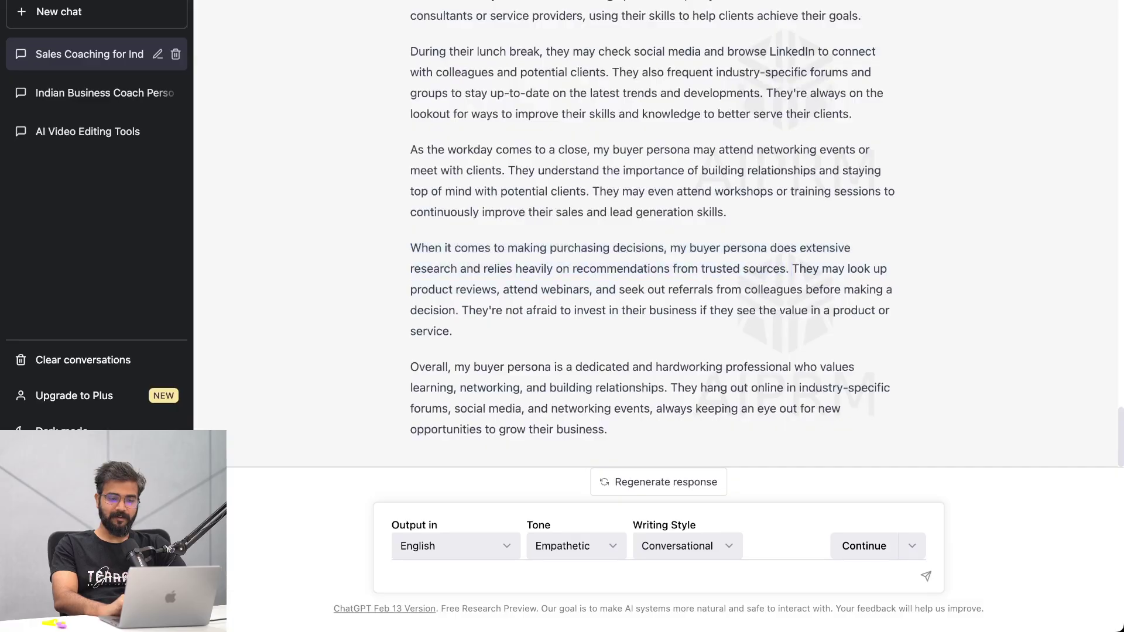
drag(459, 289, 806, 289)
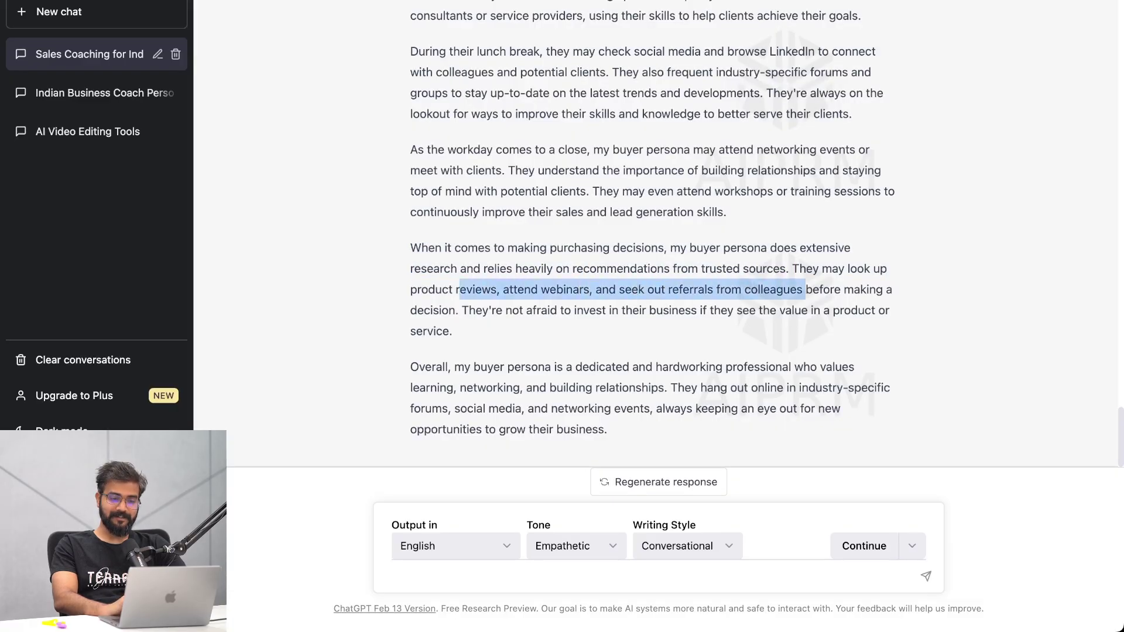
click(806, 289)
drag(470, 310, 453, 331)
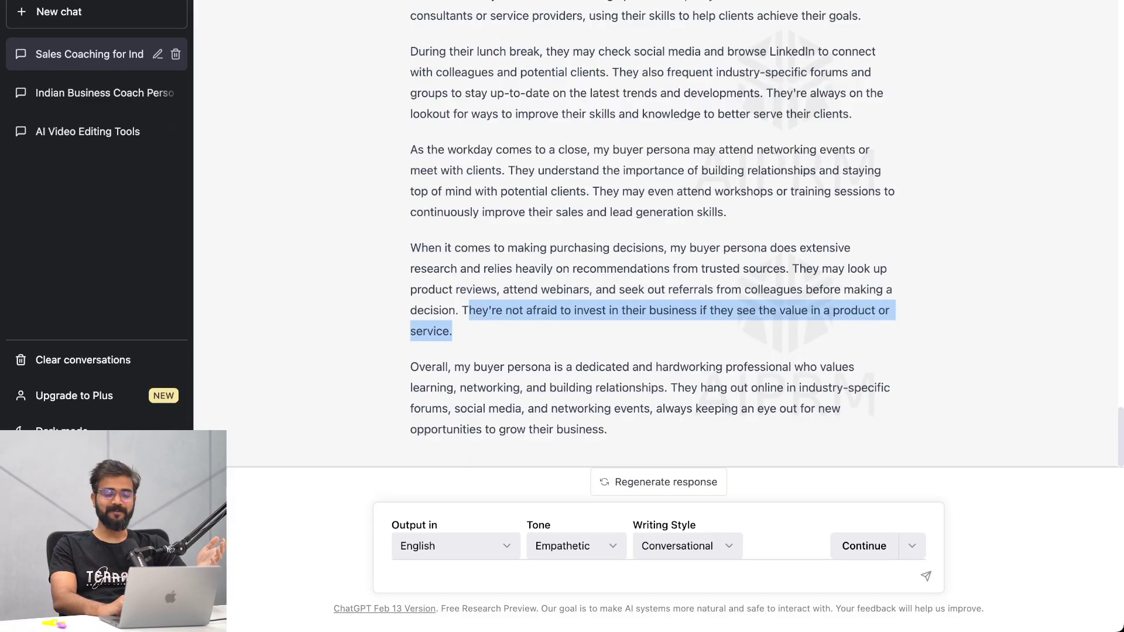
Select the entire persona reply from USER PERSONA down to its end
scroll(653, 234, up, 20)
scroll(653, 234, up, 20)
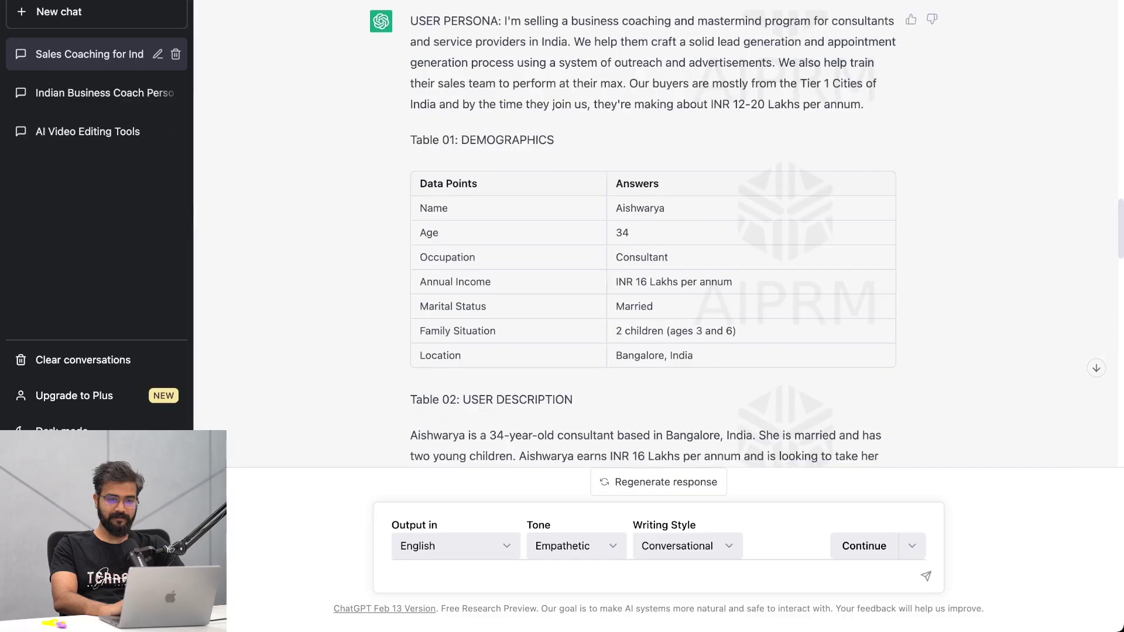
drag(411, 21, 609, 431)
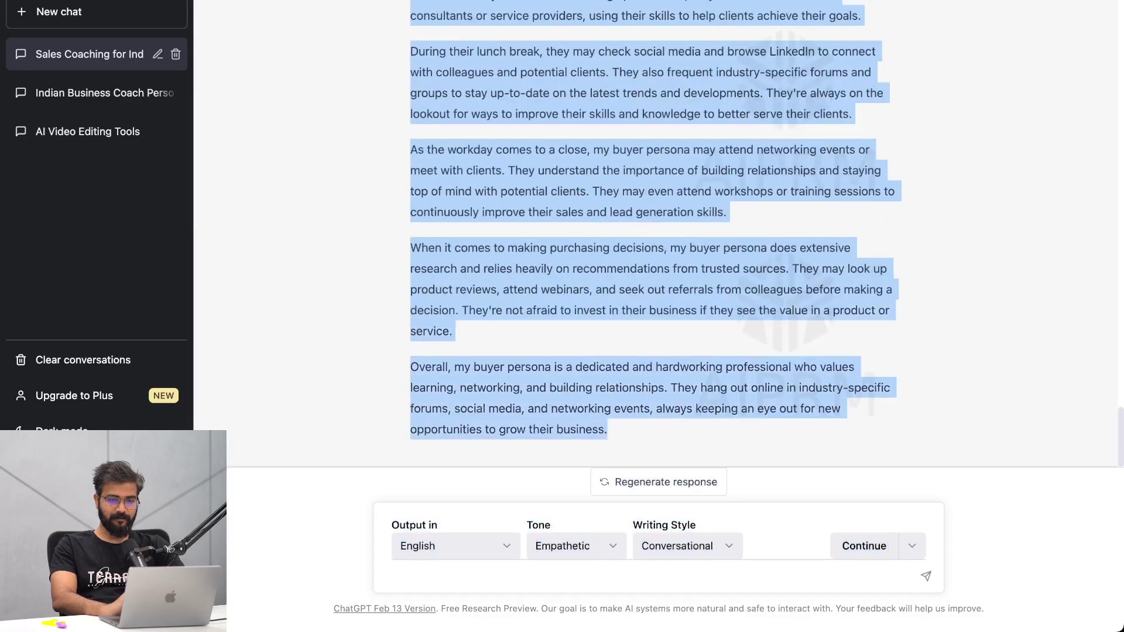
Paste the copied persona reply into the Buyer Persona doc and remove the email line and broken images
key(ctrl+Tab)
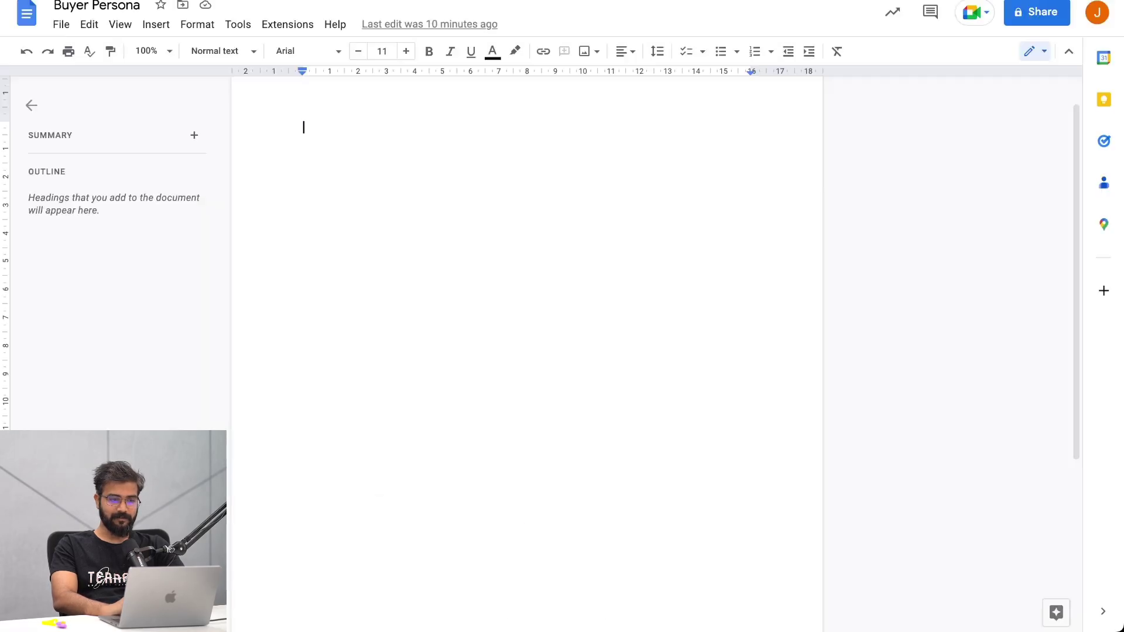
key(ctrl+v)
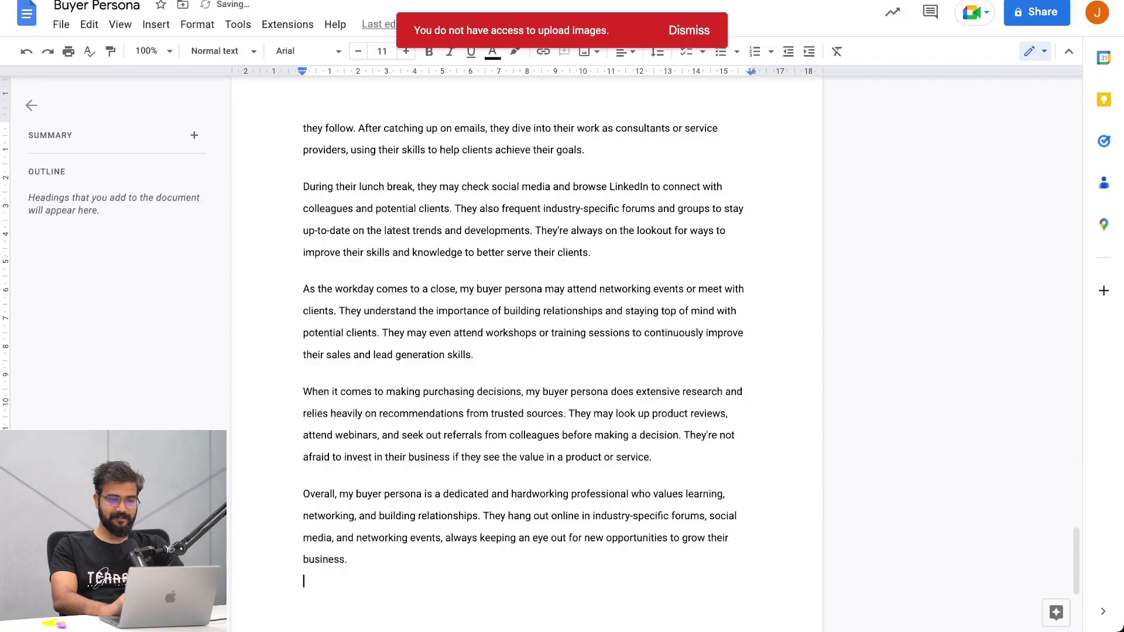
scroll(527, 328, up, 10)
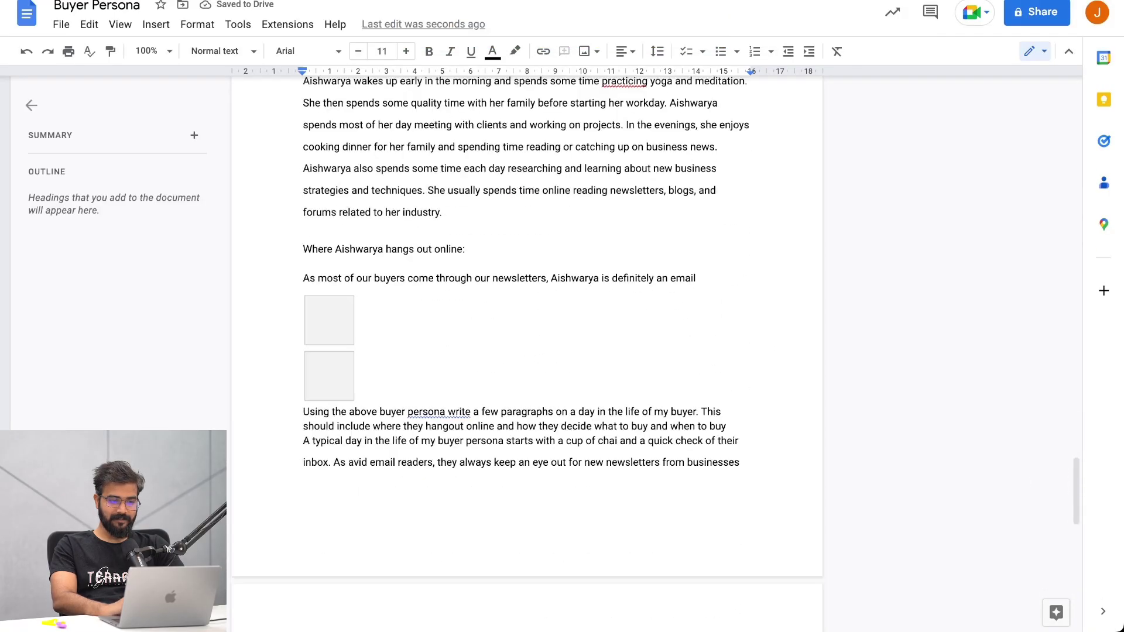
key(shift+Up)
key(shift+Up)
key(shift+Up)
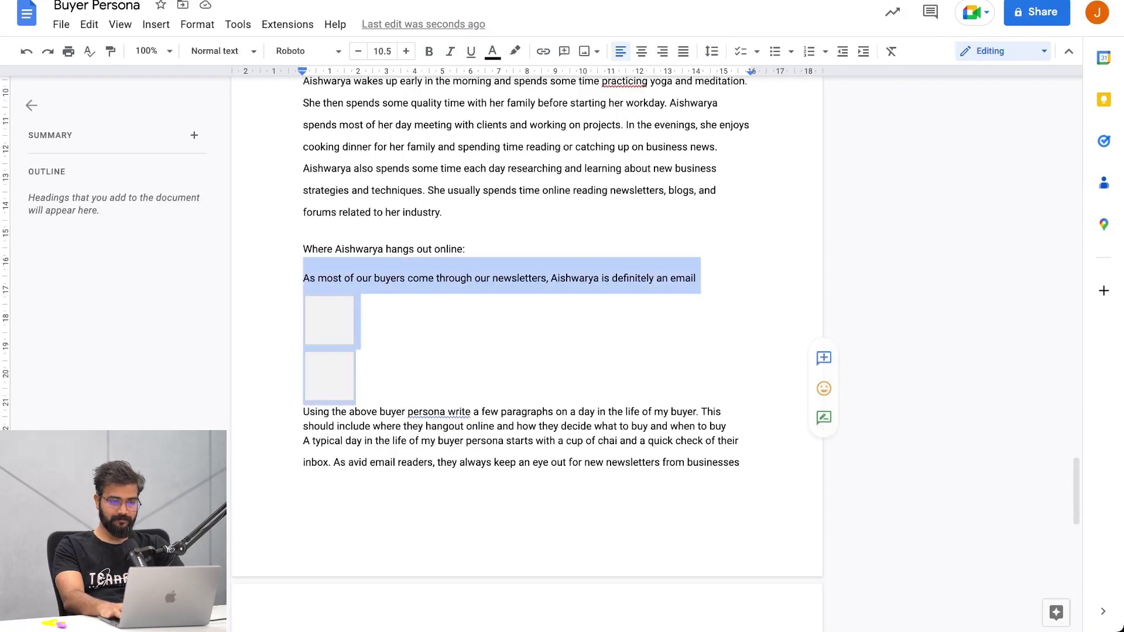
key(BackSpace)
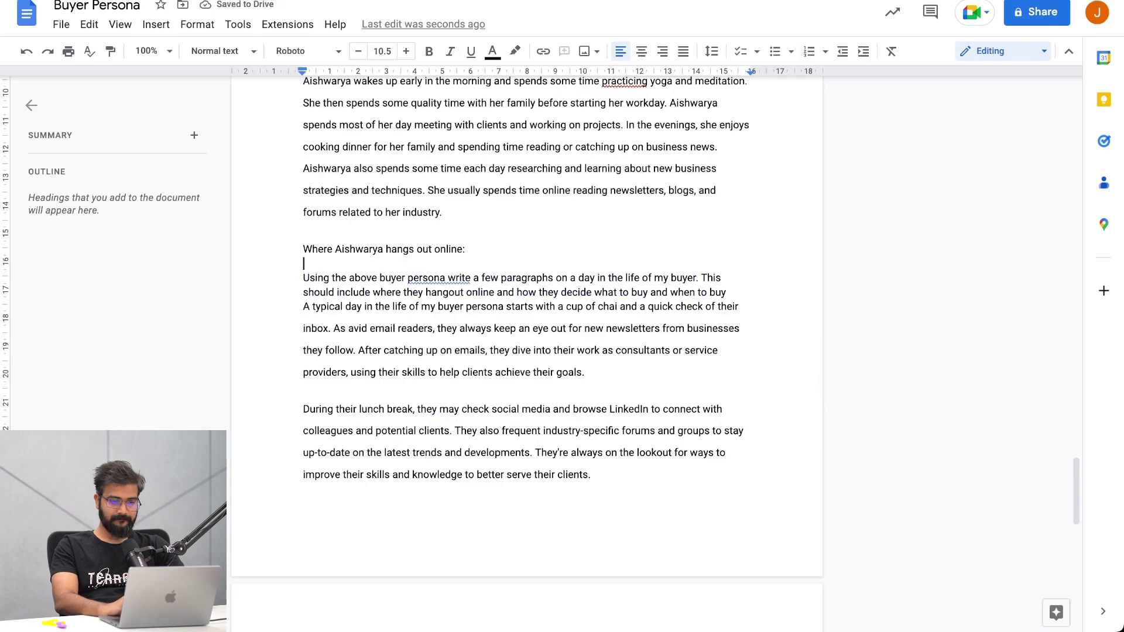
Delete the pasted prompt, the online-hangouts heading and the old 'Aishwarya wakes up' paragraph
click(303, 307)
key(shift+Up)
key(shift+Up)
key(shift+Up)
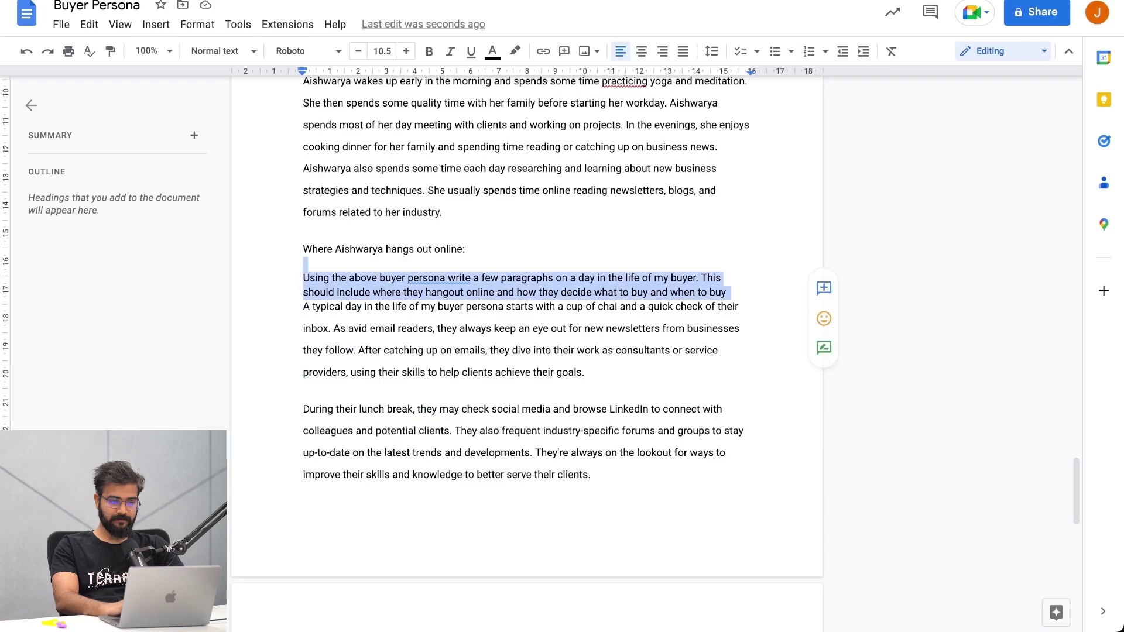
key(shift+Up)
key(BackSpace)
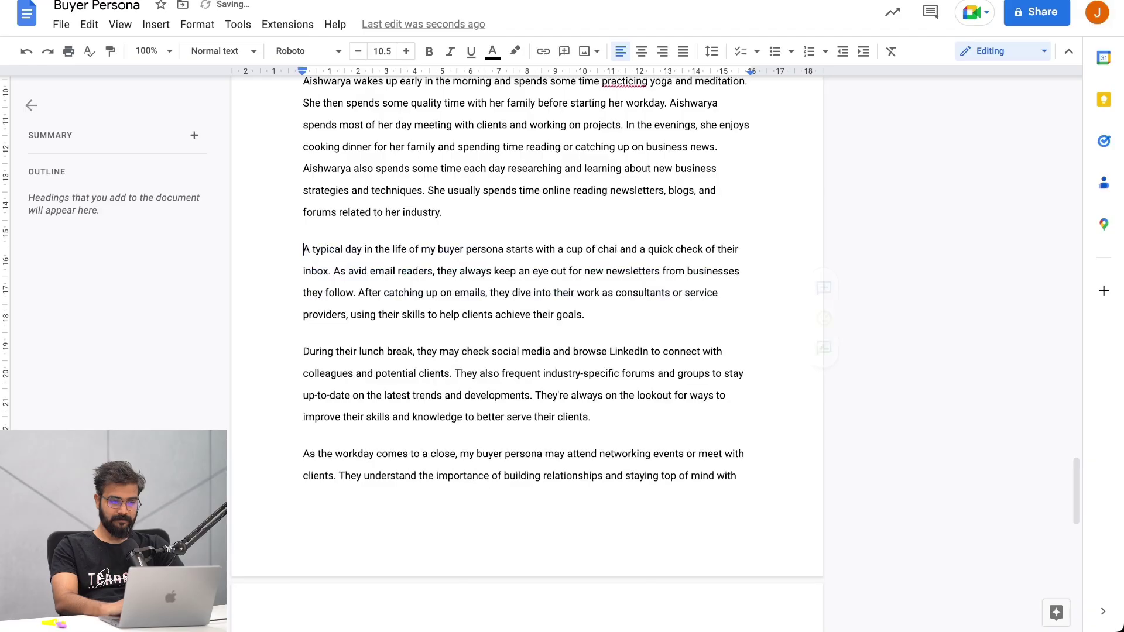
scroll(528, 334, up, 2)
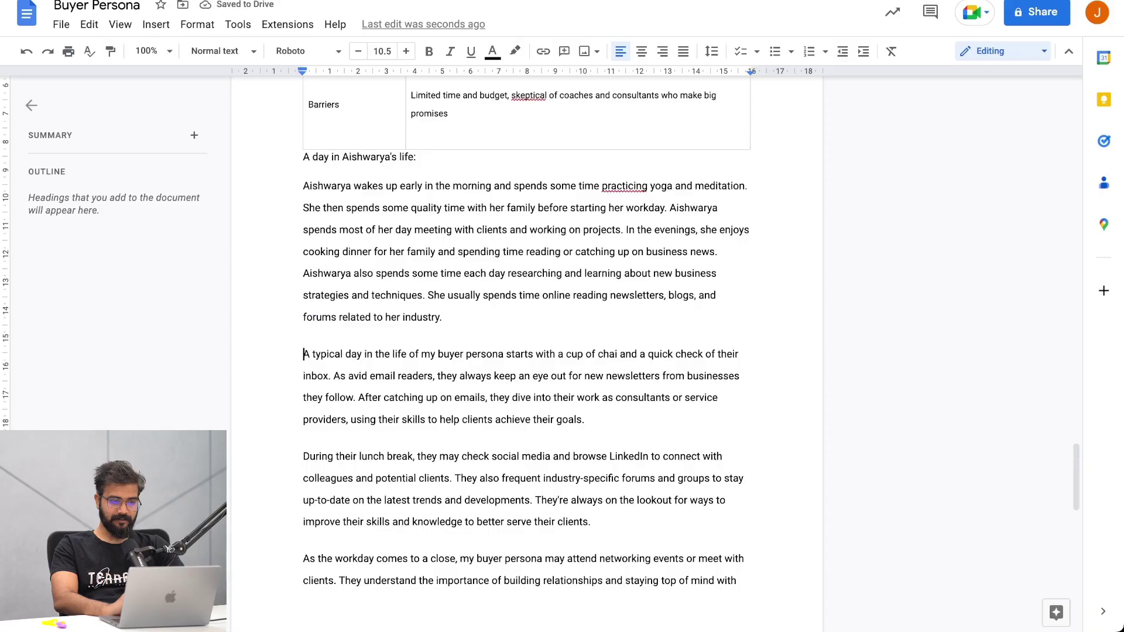
key(shift+Up)
key(shift+Up)
key(shift+Up)
key(shift+Up)
key(shift+Up)
key(shift+Up)
key(shift+Up)
key(BackSpace)
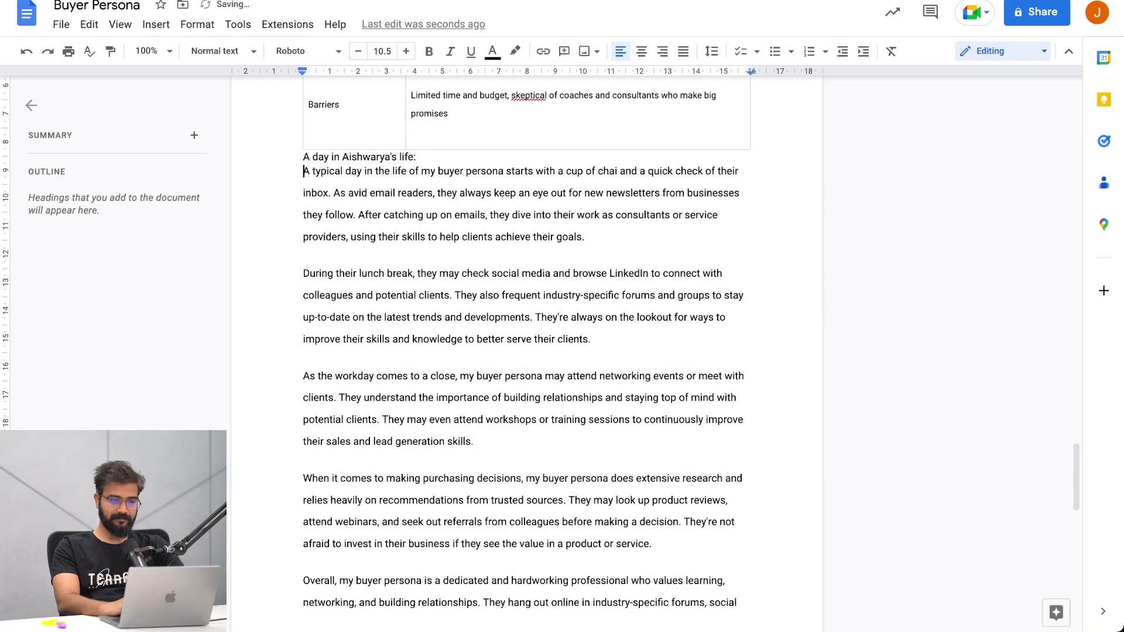
Add blank lines above the day-in-life heading and before the new paragraphs
key(Up)
key(Return)
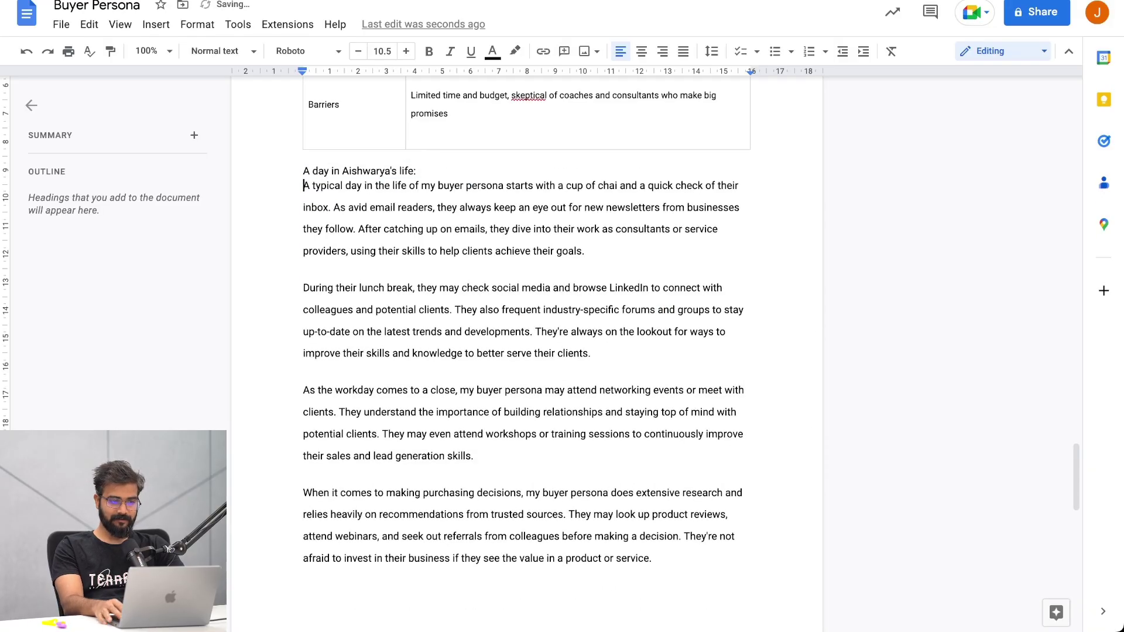
key(Down)
key(Return)
scroll(527, 352, down, 6)
scroll(527, 351, up, 20)
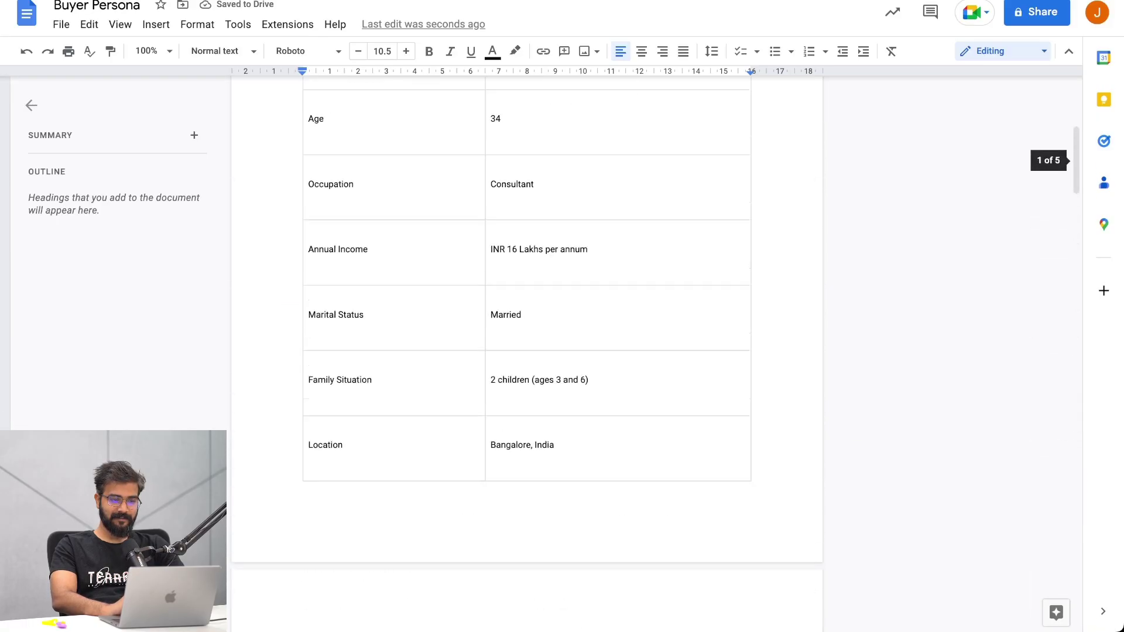
Set the entire Buyer Persona document to Arial at font size 10
key(ctrl+a)
click(382, 51)
text(10)
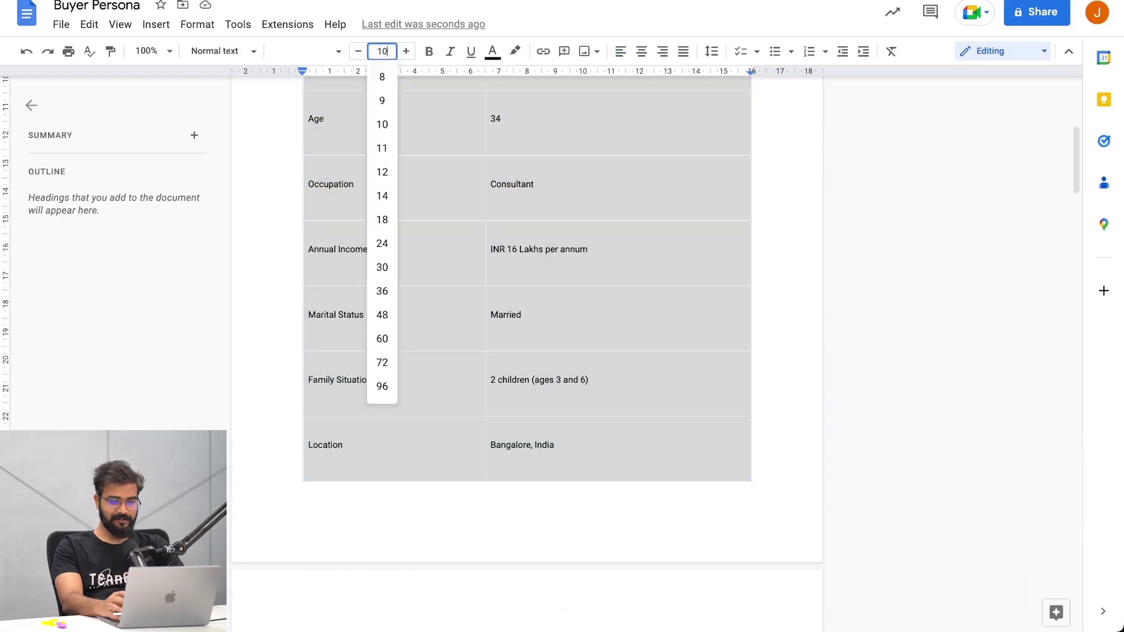
key(Return)
click(304, 51)
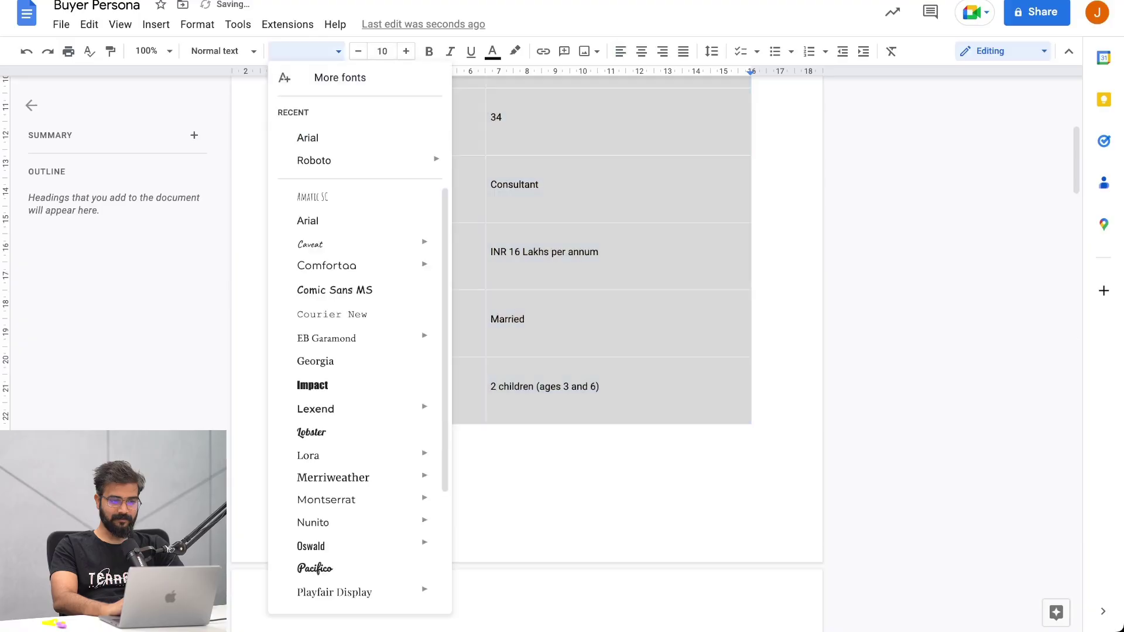
click(305, 136)
click(602, 243)
Correct the Table 04 heading spelling to SHOPPING BEHAVIOURS using the spelling suggestion
scroll(527, 351, up, 6)
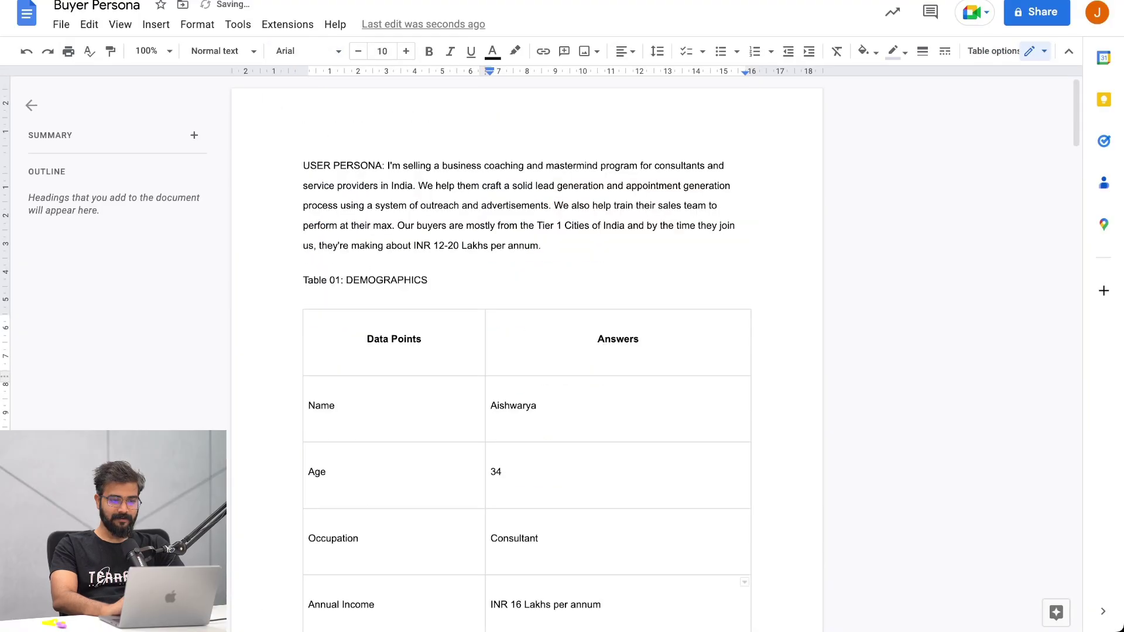
scroll(527, 352, down, 20)
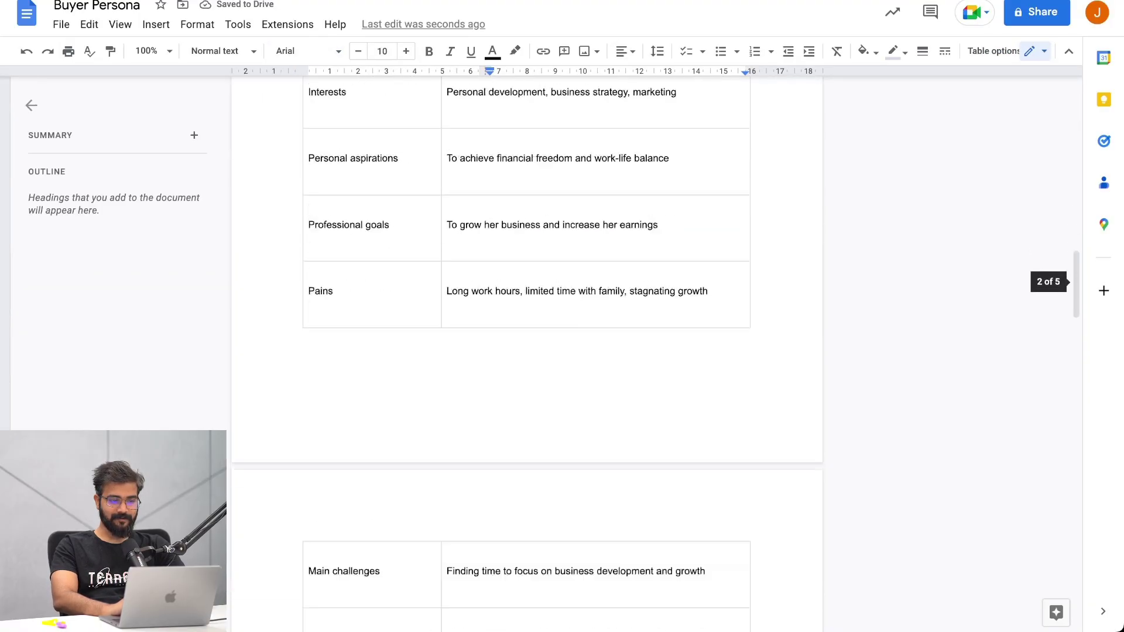
scroll(528, 351, down, 3)
scroll(527, 352, up, 1)
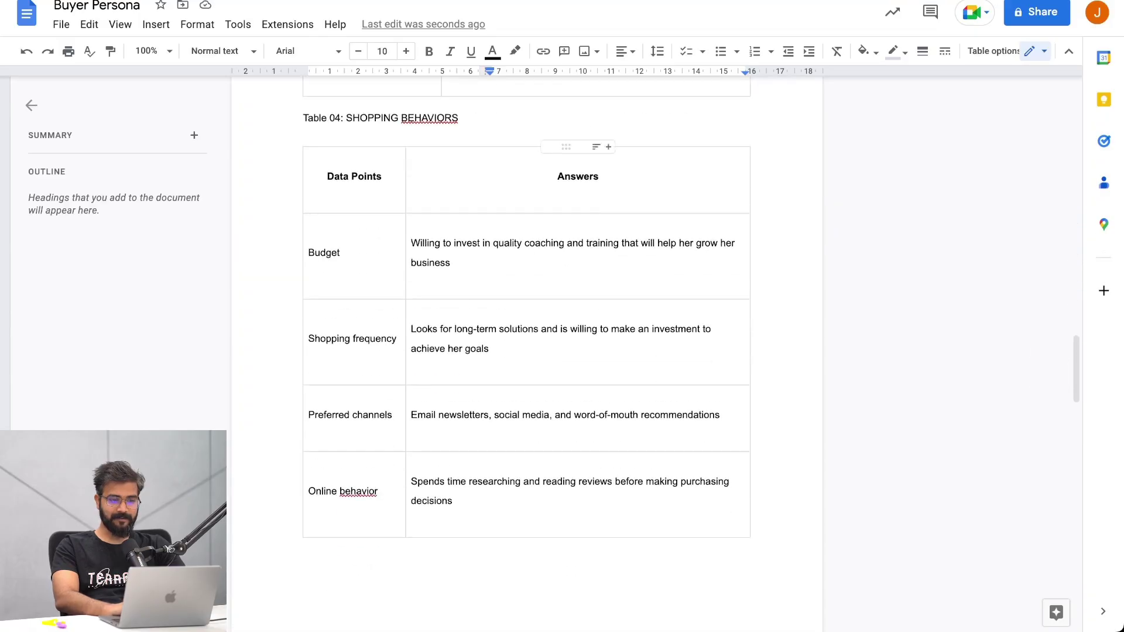
click(428, 118)
click(450, 208)
scroll(527, 352, down, 10)
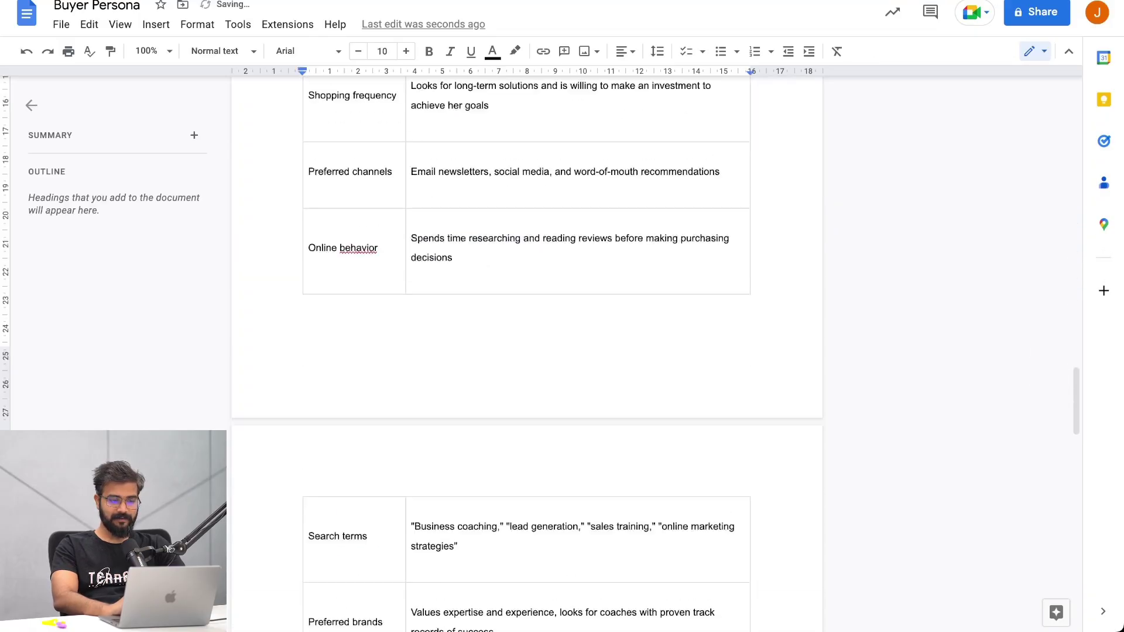
scroll(527, 351, down, 5)
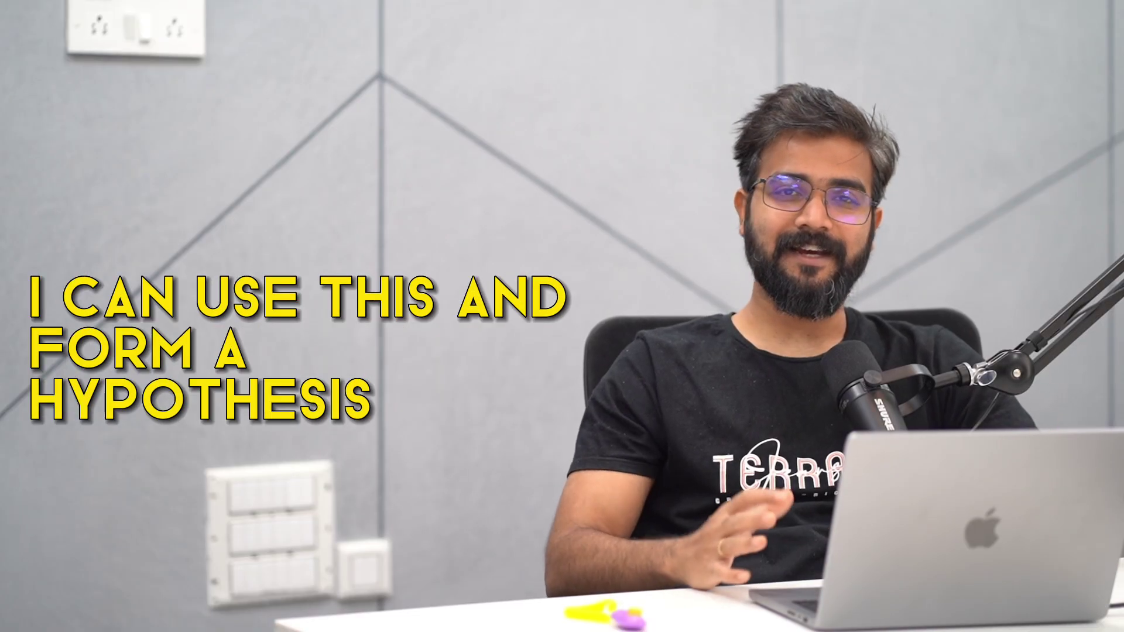